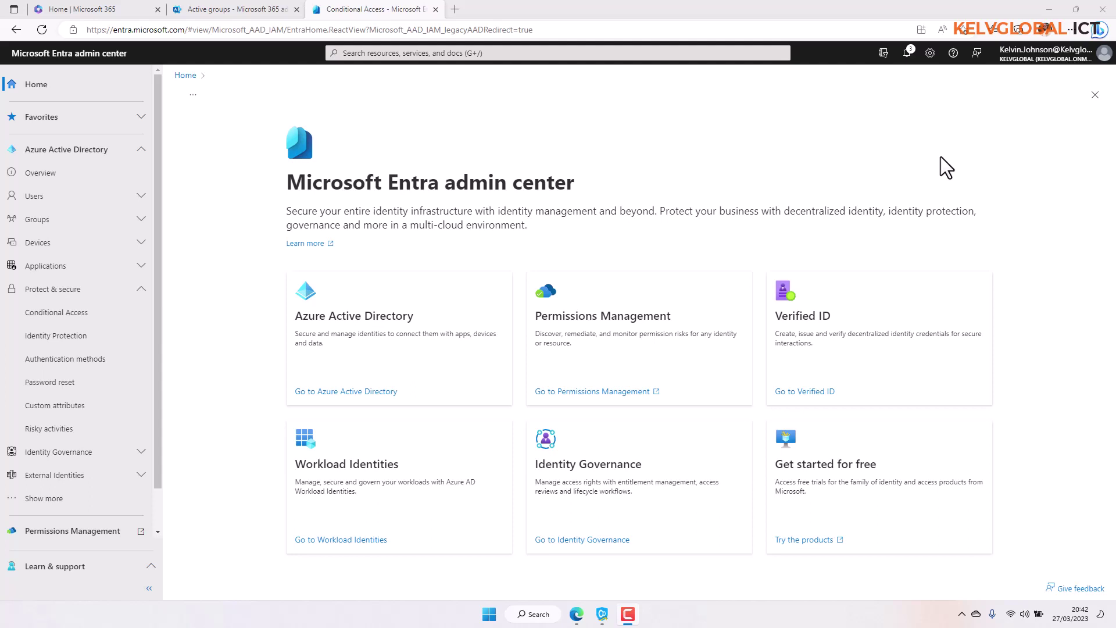
Review the four members of the Block-India group, then go to Conditional Access policies.
{"action": "left_click", "coordinate": [124, 221]}
{"action": "left_click", "coordinate": [97, 243]}
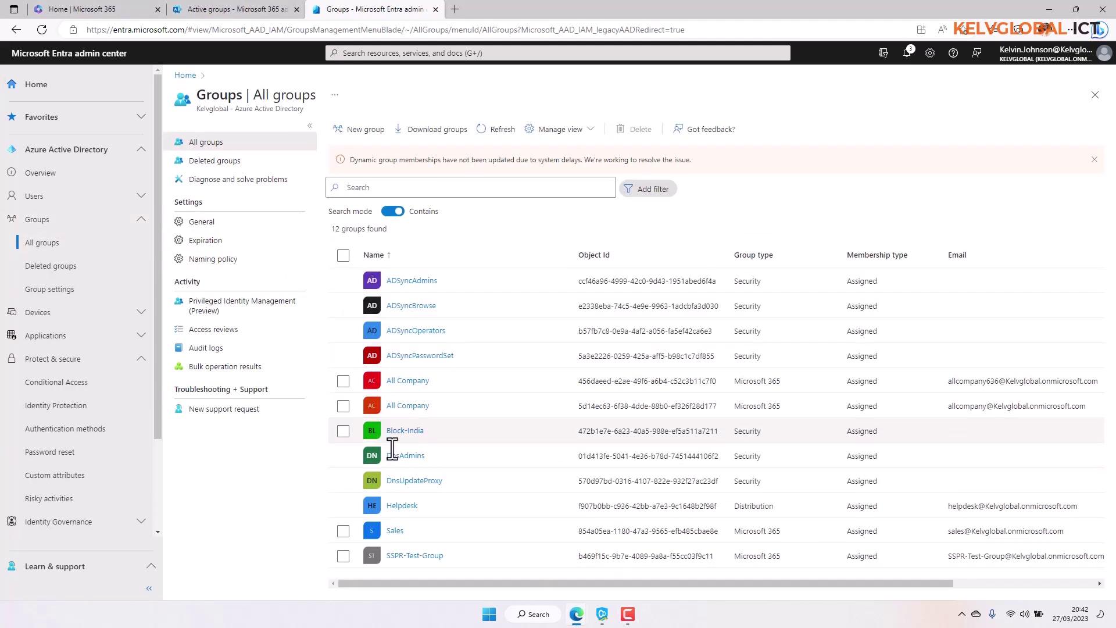
{"action": "left_click", "coordinate": [410, 433]}
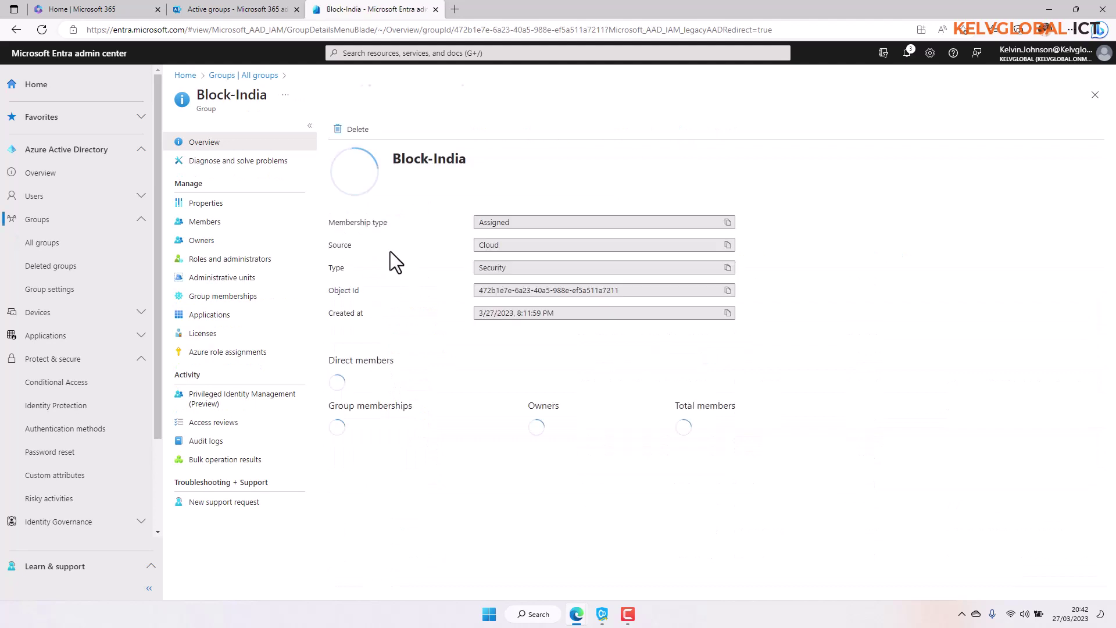
{"action": "left_click", "coordinate": [243, 231]}
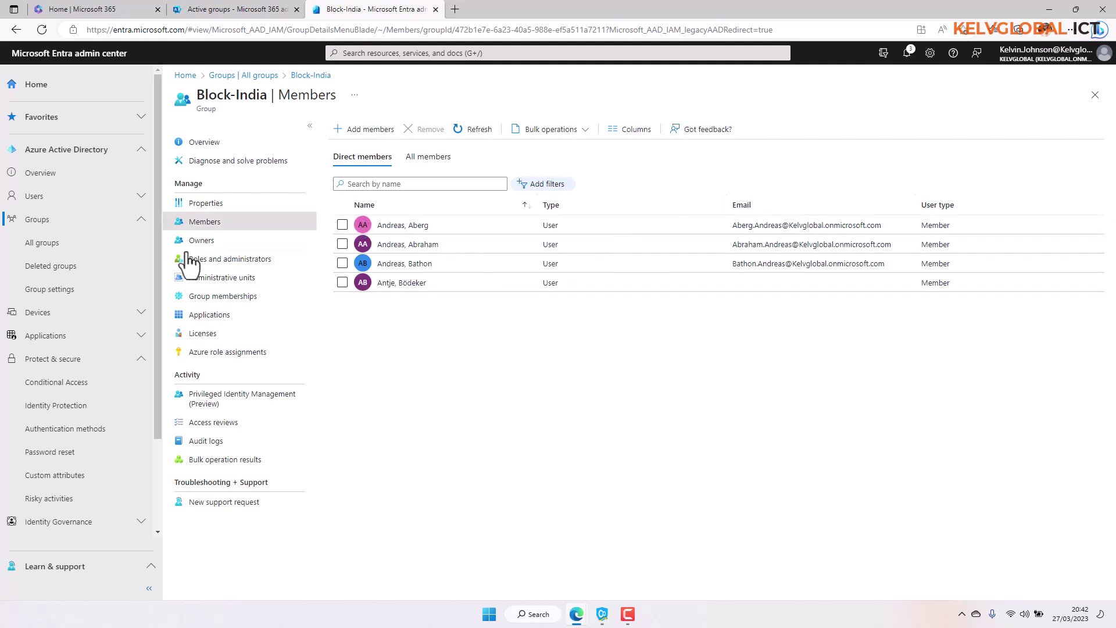
{"action": "left_click", "coordinate": [56, 384]}
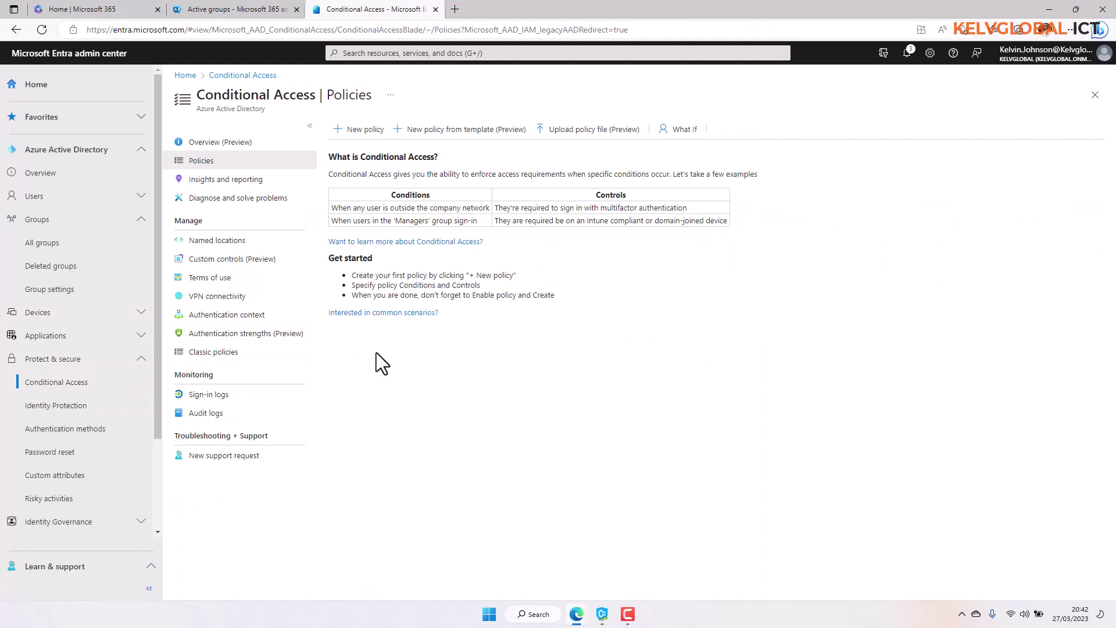
Add a countries named location called 'Block-India' with India ticked.
{"action": "left_click", "coordinate": [230, 243]}
{"action": "left_click", "coordinate": [382, 137]}
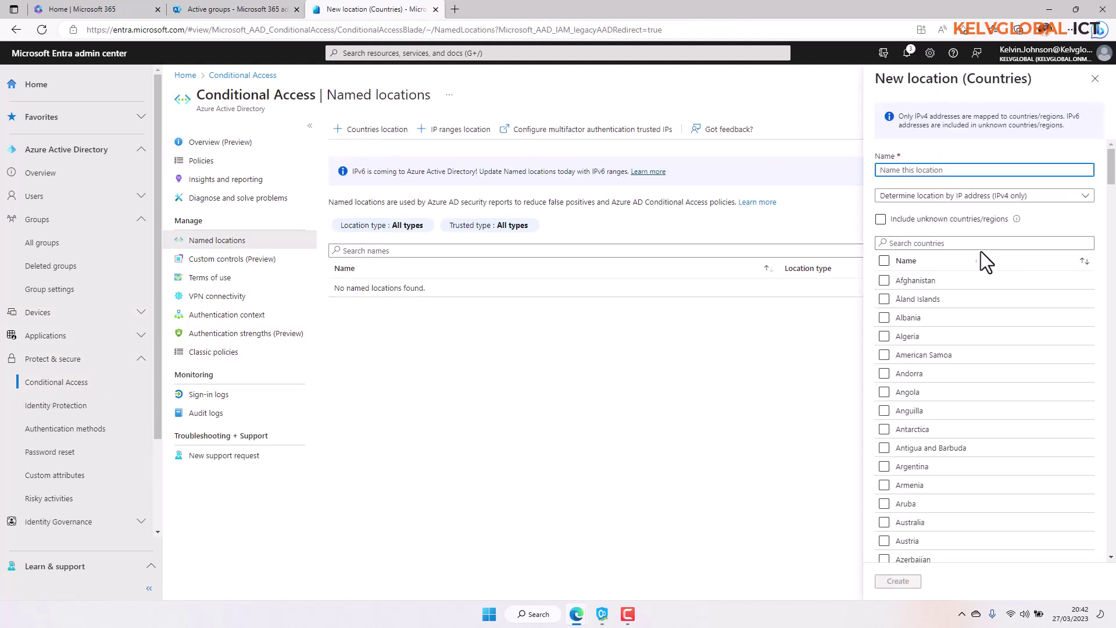
{"action": "left_click", "coordinate": [980, 243]}
{"action": "type", "text": "india"}
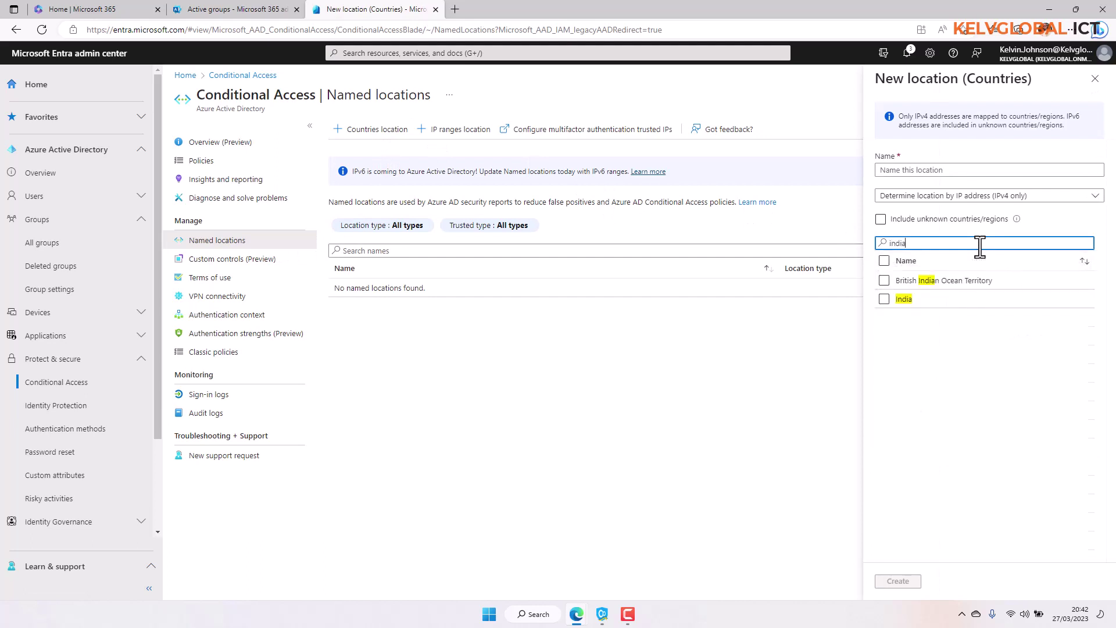
{"action": "left_click", "coordinate": [911, 300]}
{"action": "left_click", "coordinate": [948, 169]}
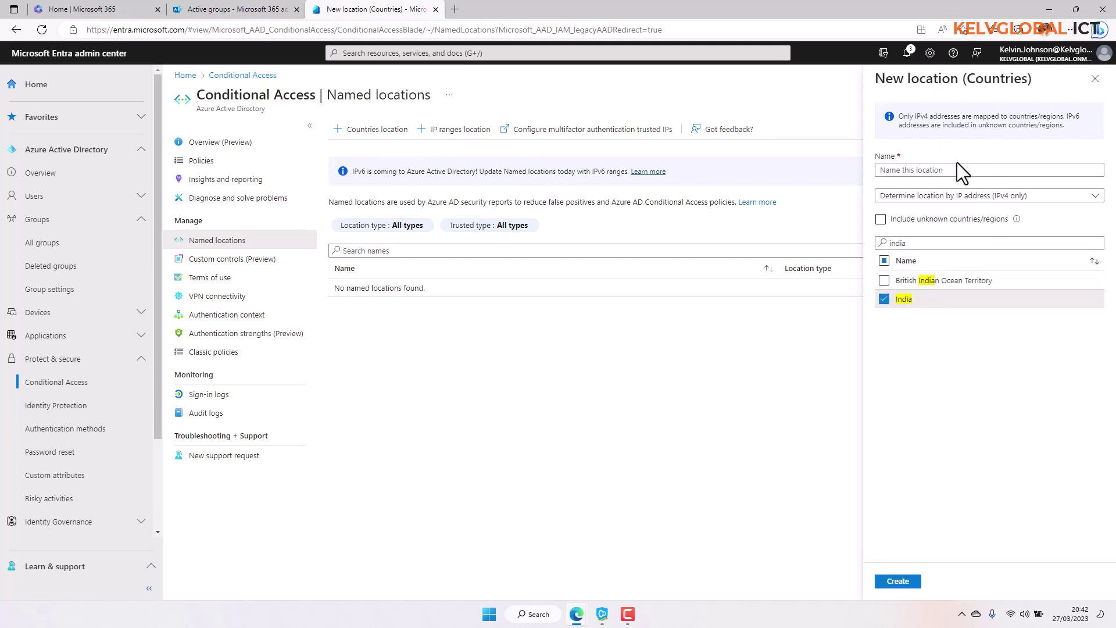
{"action": "type", "text": "Block"}
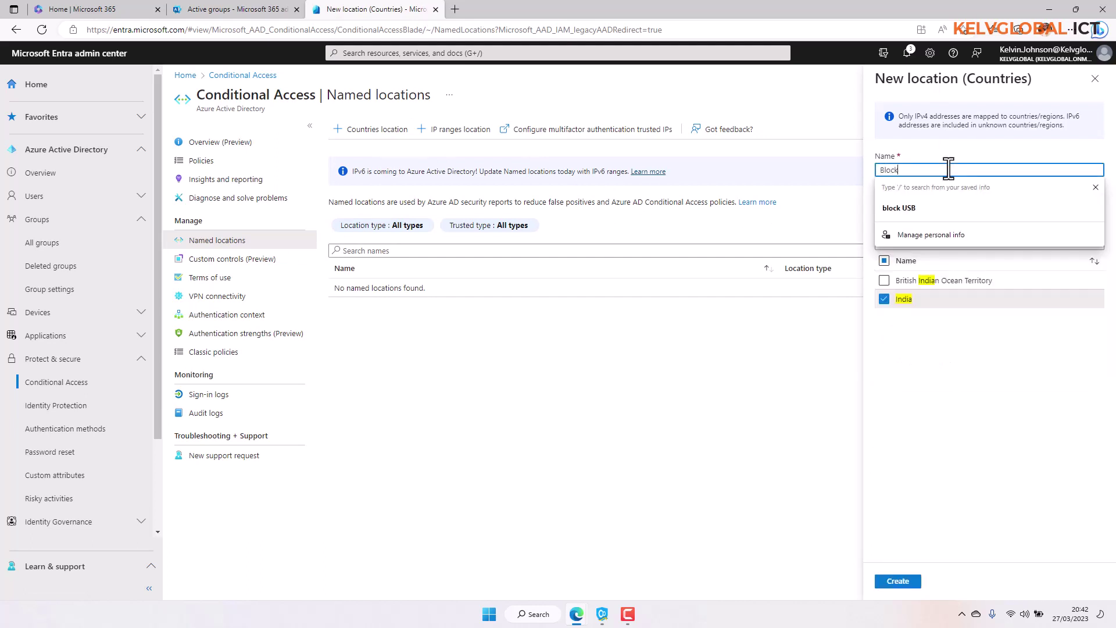
{"action": "type", "text": "-India"}
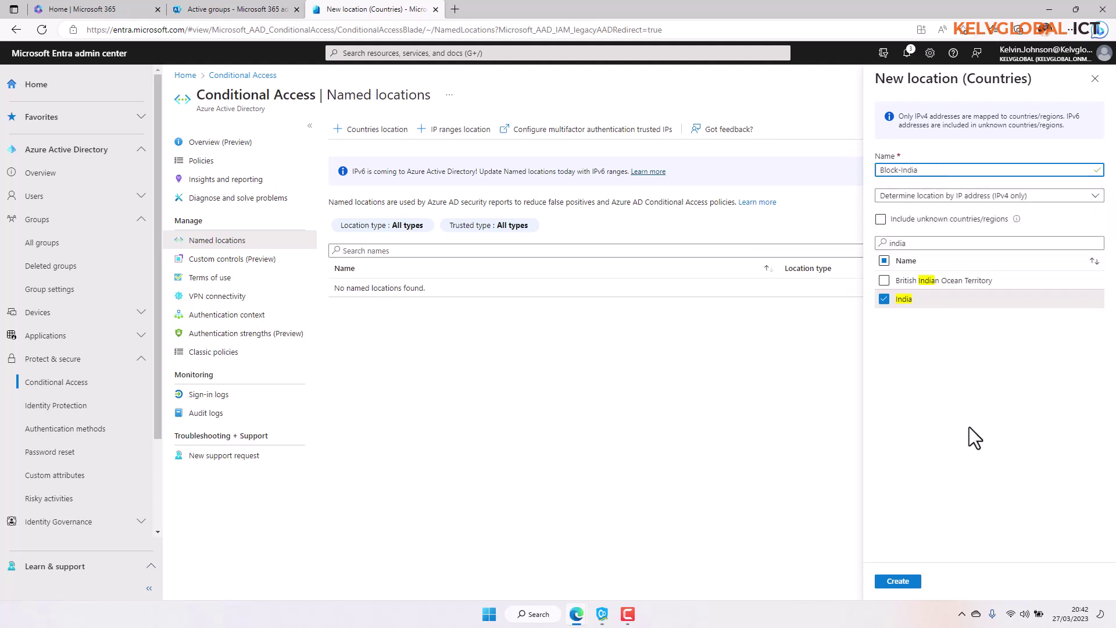
{"action": "left_click", "coordinate": [904, 581]}
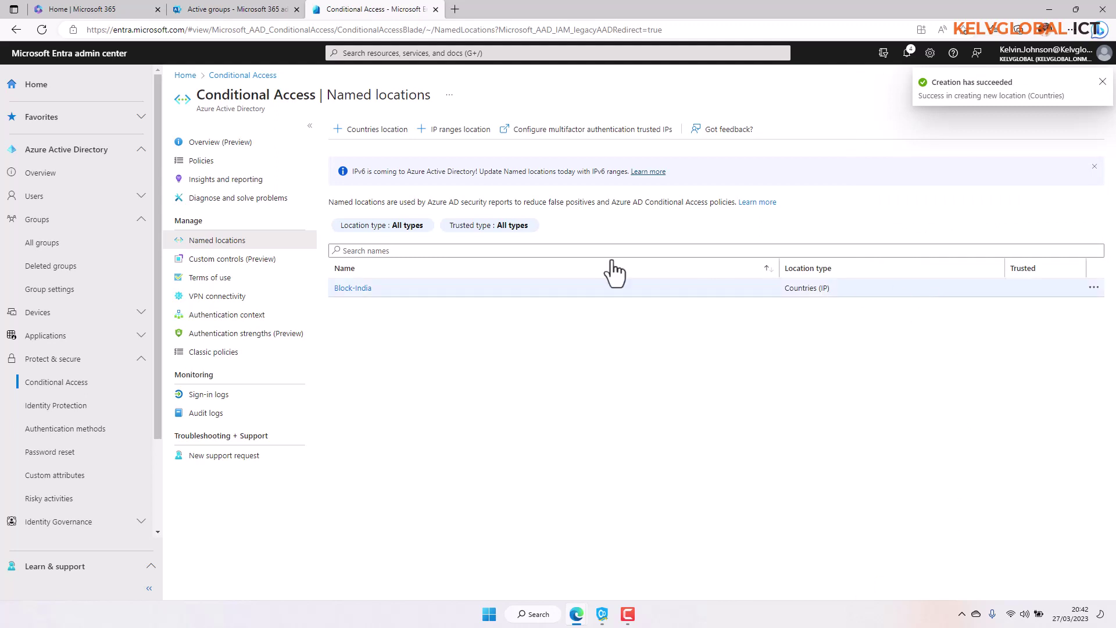
Start a new Conditional Access policy named 'Block-Access-India'.
{"action": "left_click", "coordinate": [202, 165]}
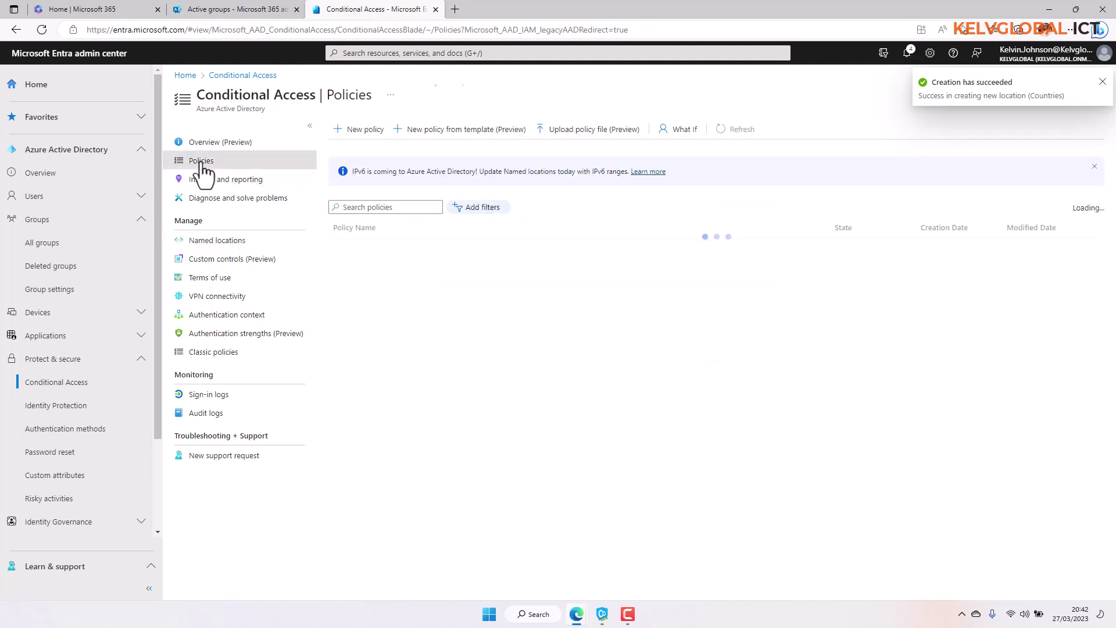
{"action": "left_click", "coordinate": [357, 130]}
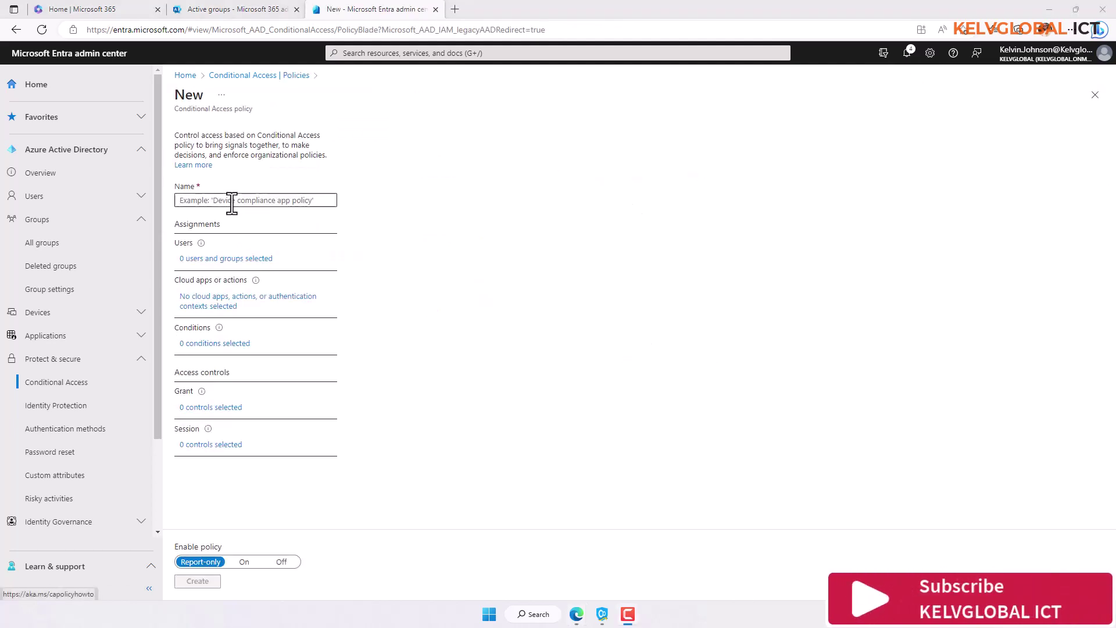
{"action": "left_click", "coordinate": [232, 202]}
{"action": "type", "text": "B"}
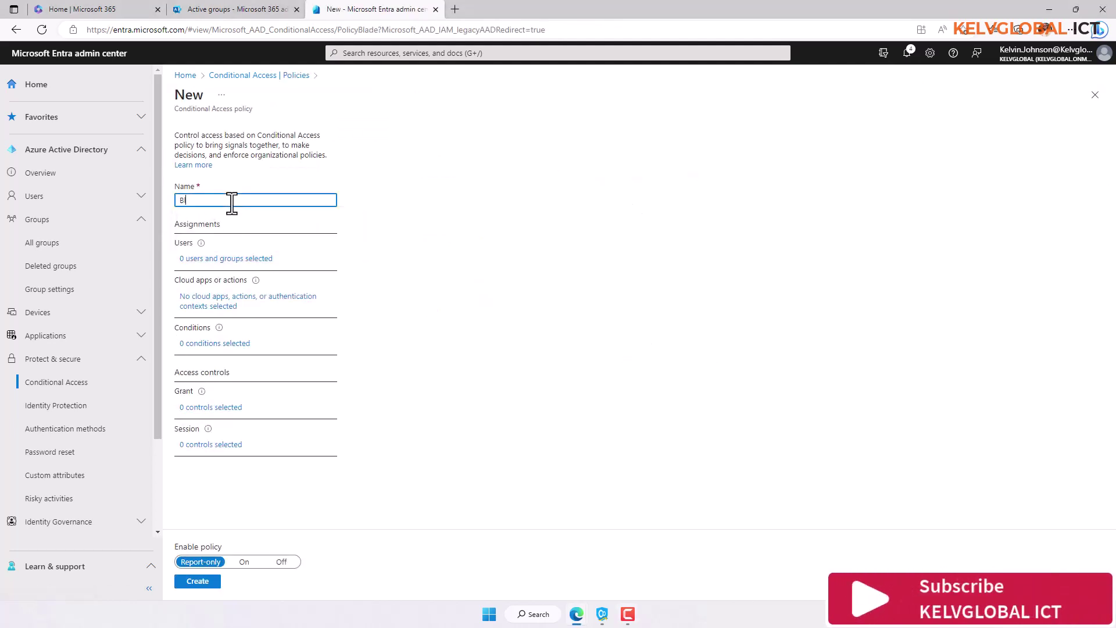
{"action": "type", "text": "lock-Ac"}
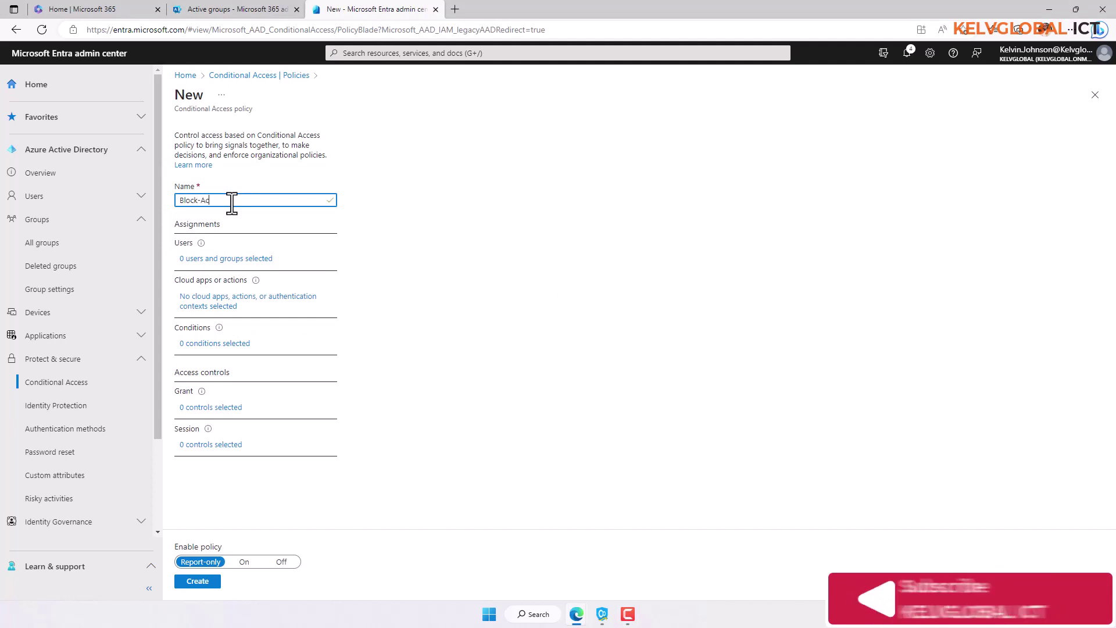
{"action": "type", "text": "cess-India"}
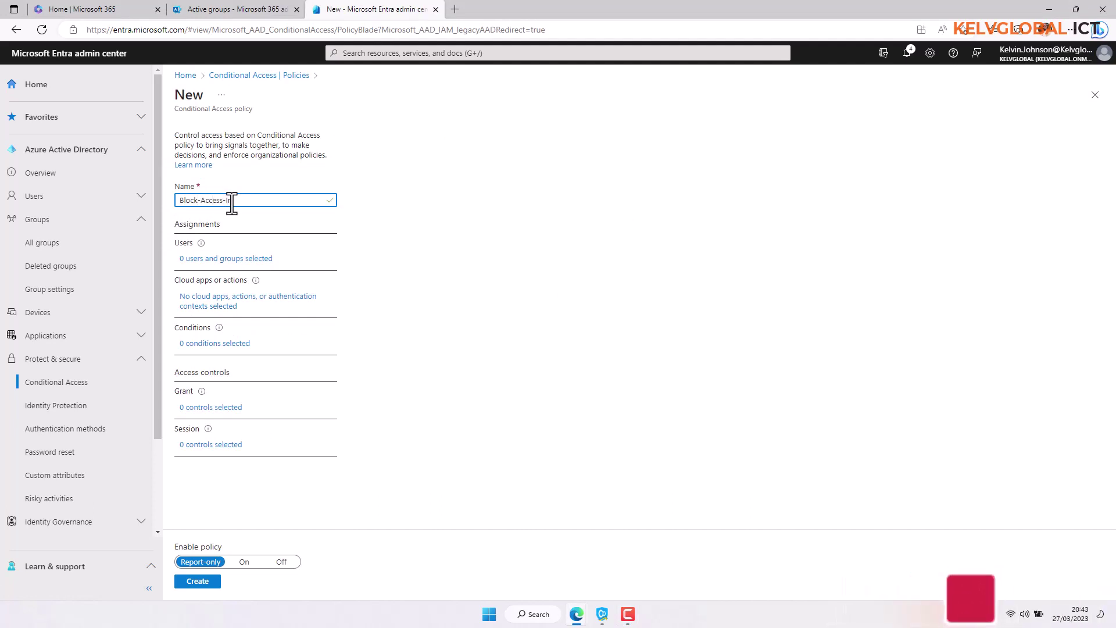
Assign the policy to the Block-India group under selected users and groups.
{"action": "left_click", "coordinate": [223, 260]}
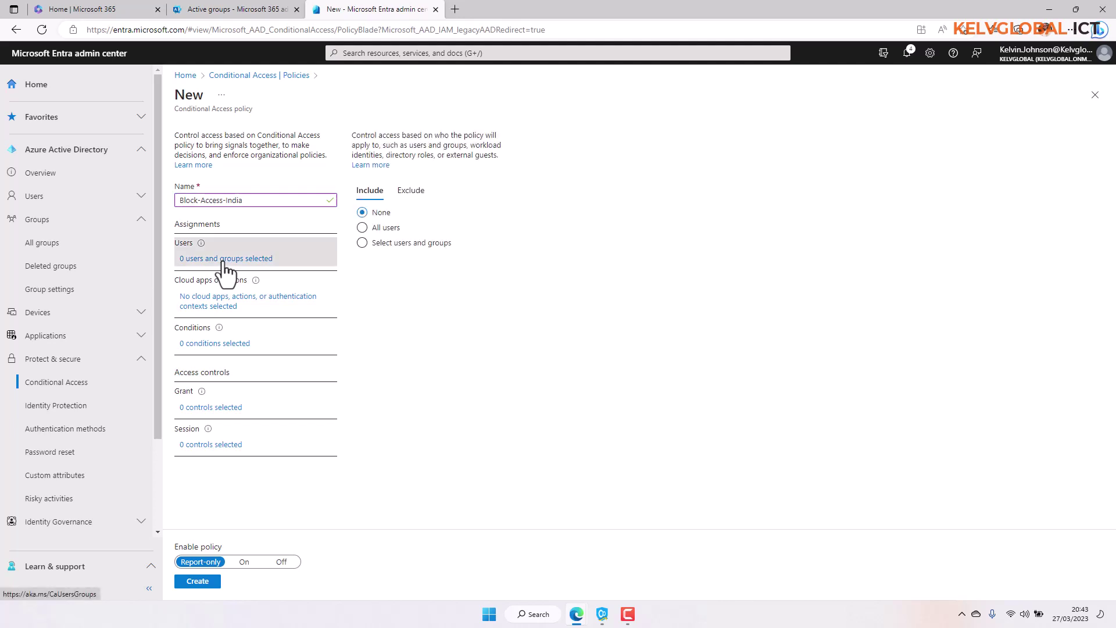
{"action": "left_click", "coordinate": [414, 244]}
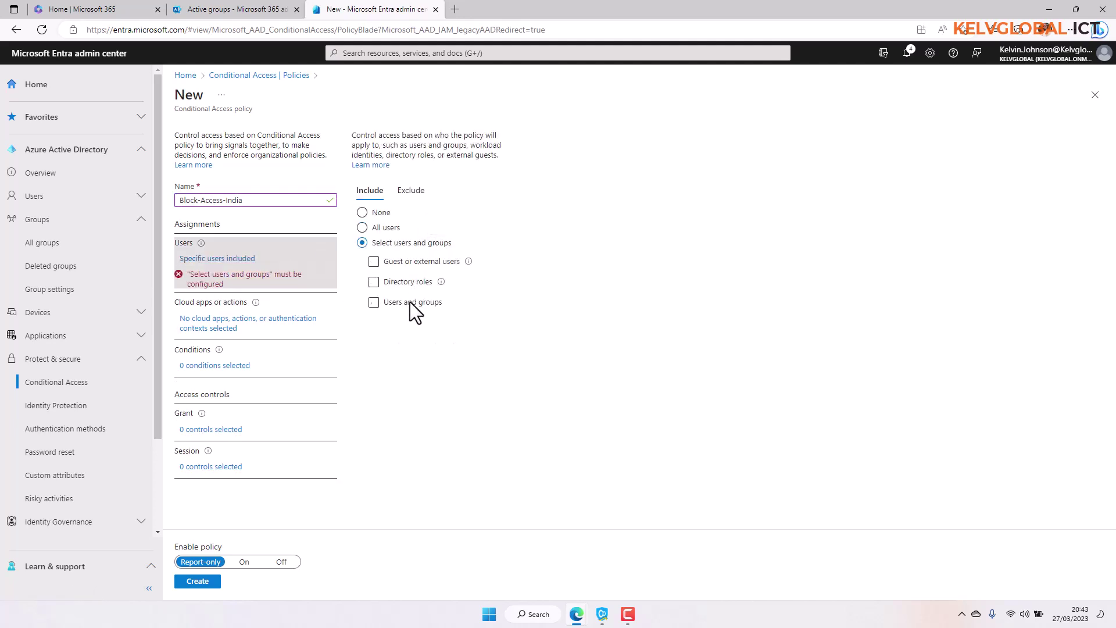
{"action": "left_click", "coordinate": [410, 302]}
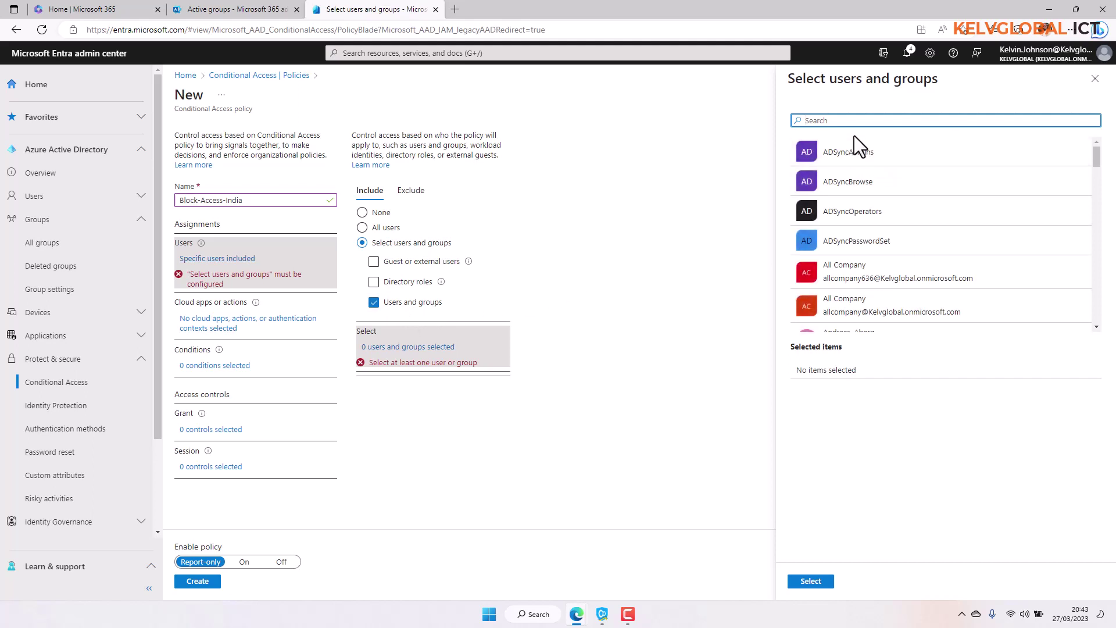
{"action": "type", "text": "blo"}
{"action": "left_click", "coordinate": [841, 156]}
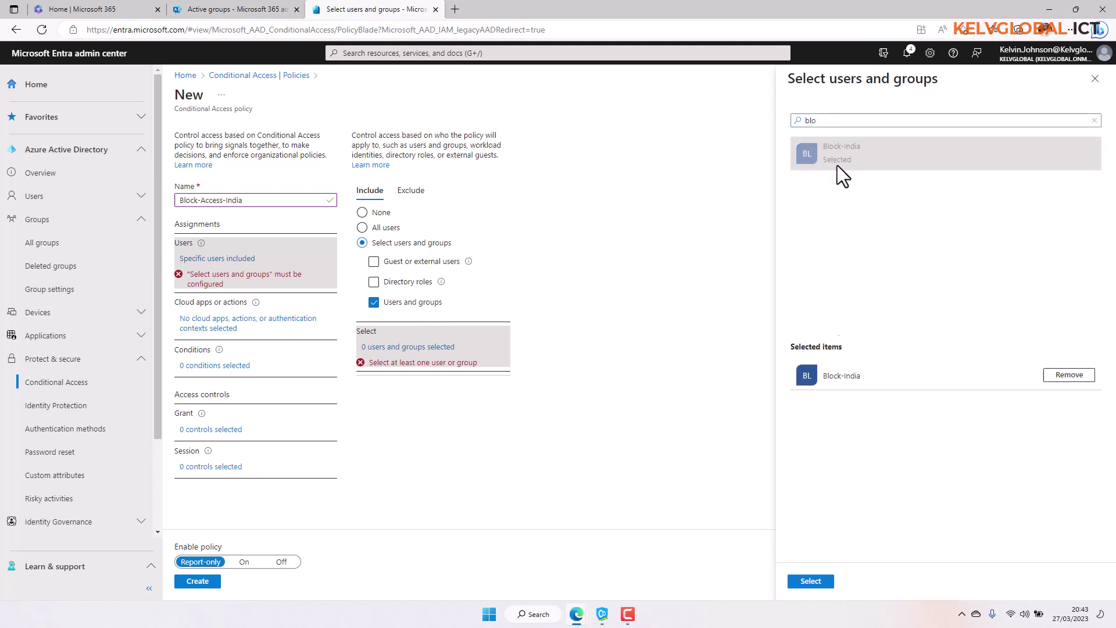
{"action": "left_click", "coordinate": [813, 582]}
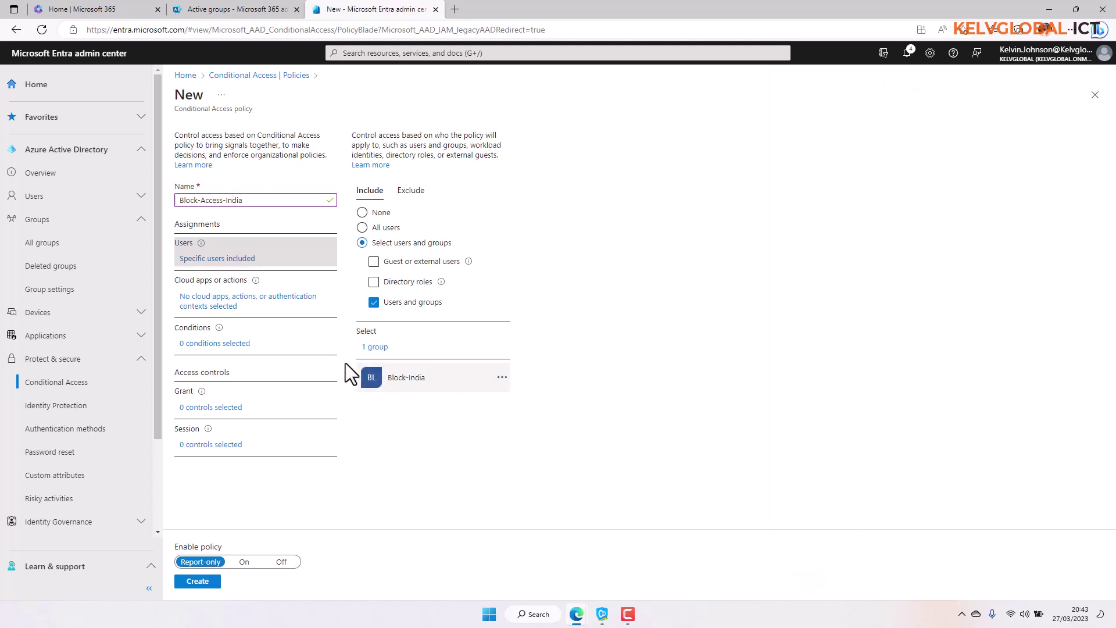
{"action": "left_click", "coordinate": [260, 300]}
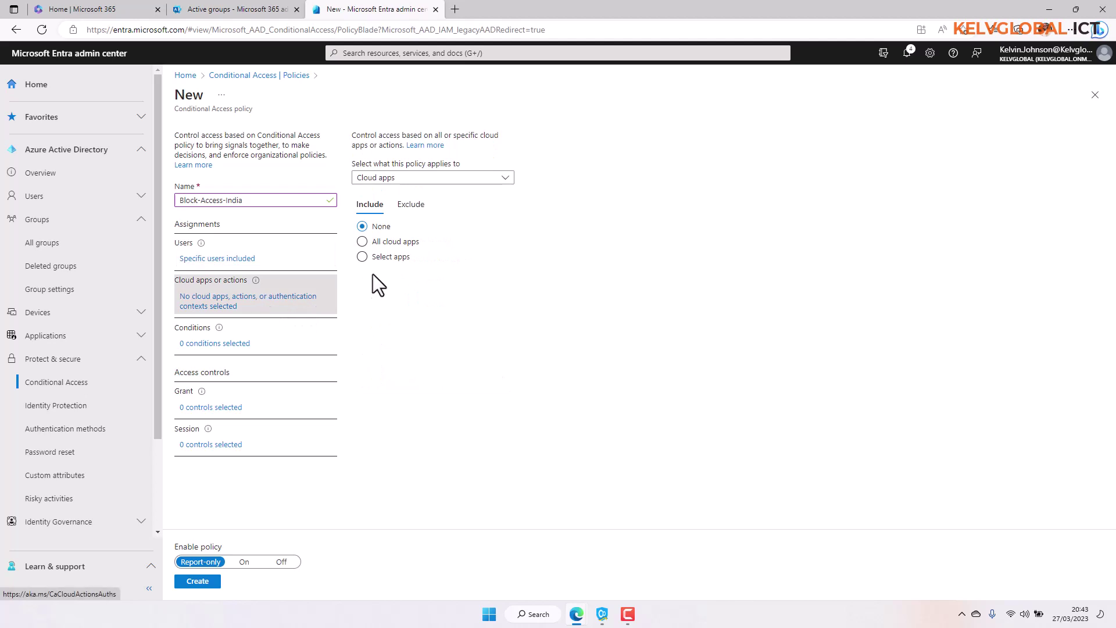
Apply the policy to All cloud apps and bring up its conditions list.
{"action": "left_click", "coordinate": [389, 242]}
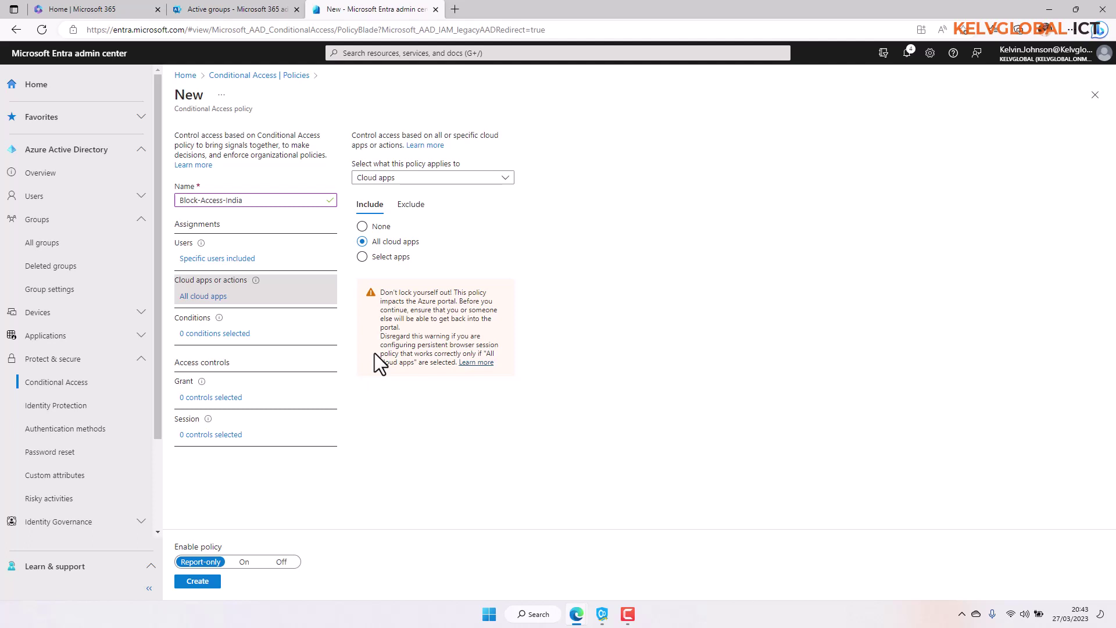
{"action": "left_click", "coordinate": [227, 333]}
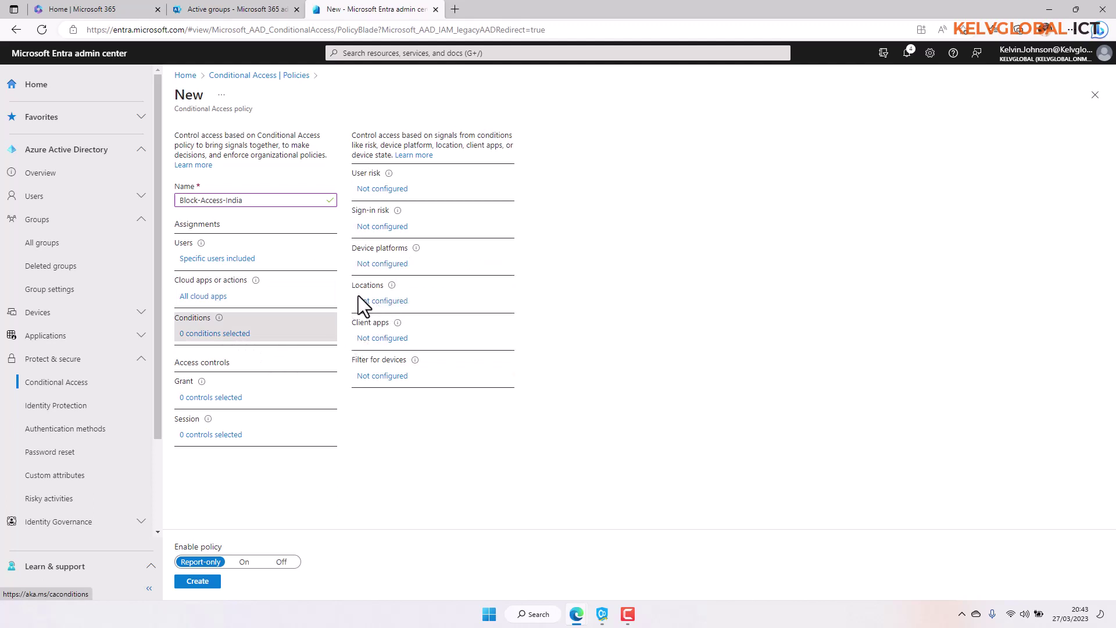
Configure the Locations condition to Selected locations with only Block-India chosen.
{"action": "left_click", "coordinate": [384, 303]}
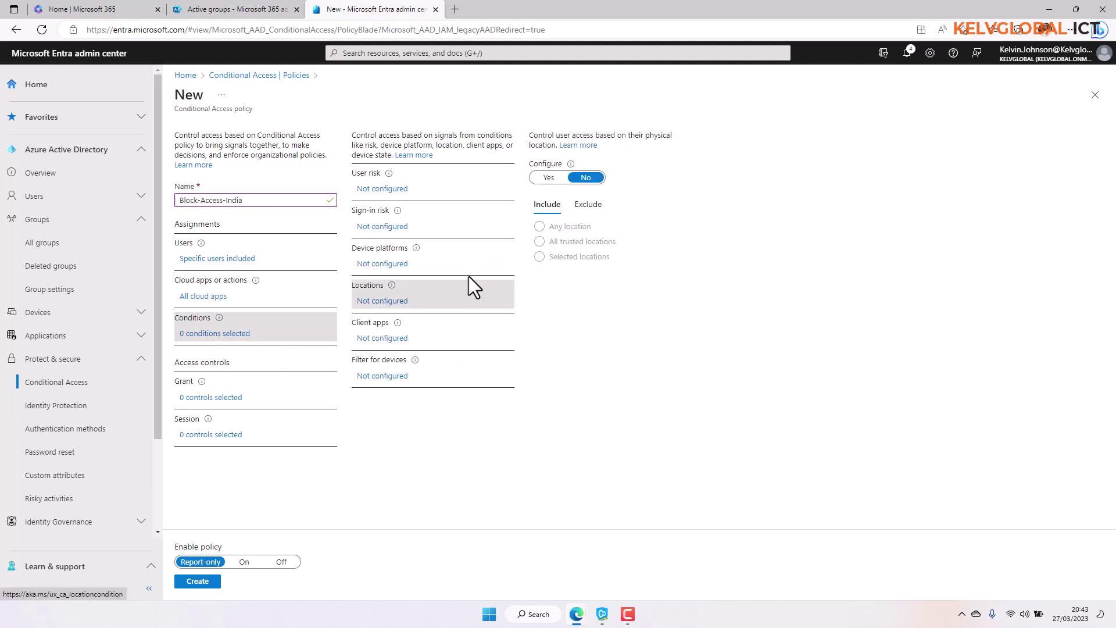
{"action": "left_click", "coordinate": [549, 178]}
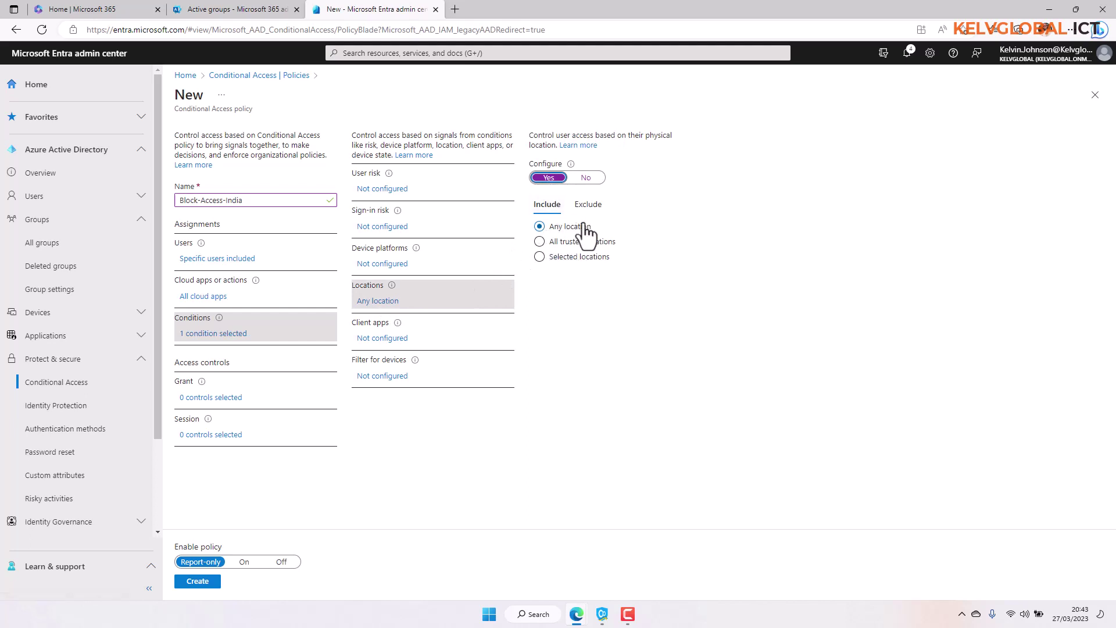
{"action": "left_click", "coordinate": [557, 257]}
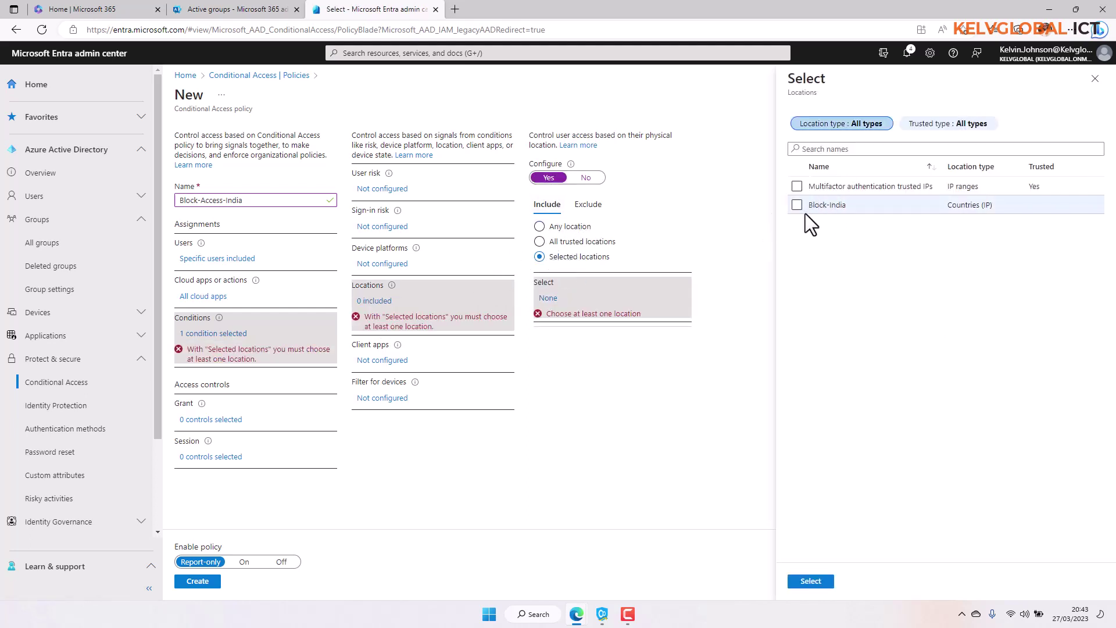
{"action": "left_click", "coordinate": [799, 207]}
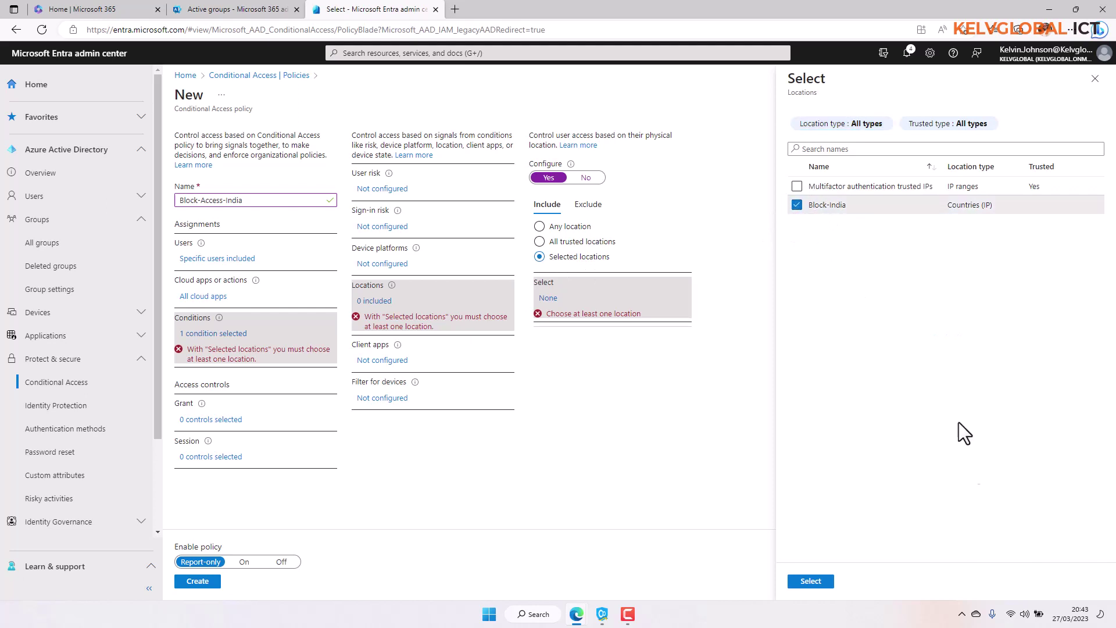
{"action": "left_click", "coordinate": [811, 581]}
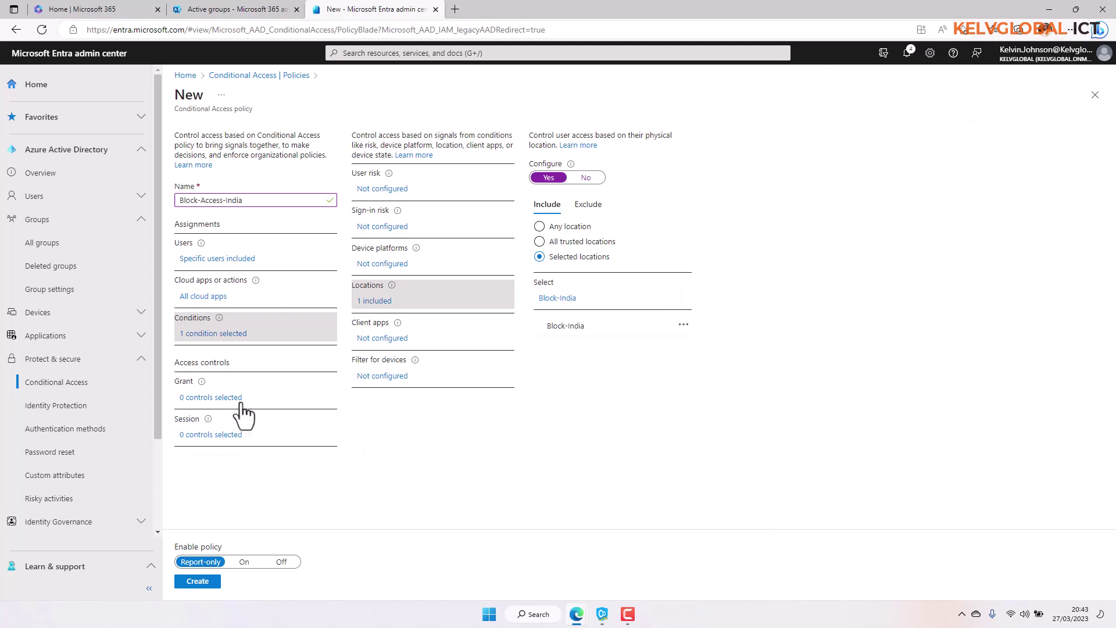
Set the policy's grant control to 'Block access'.
{"action": "left_click", "coordinate": [210, 398]}
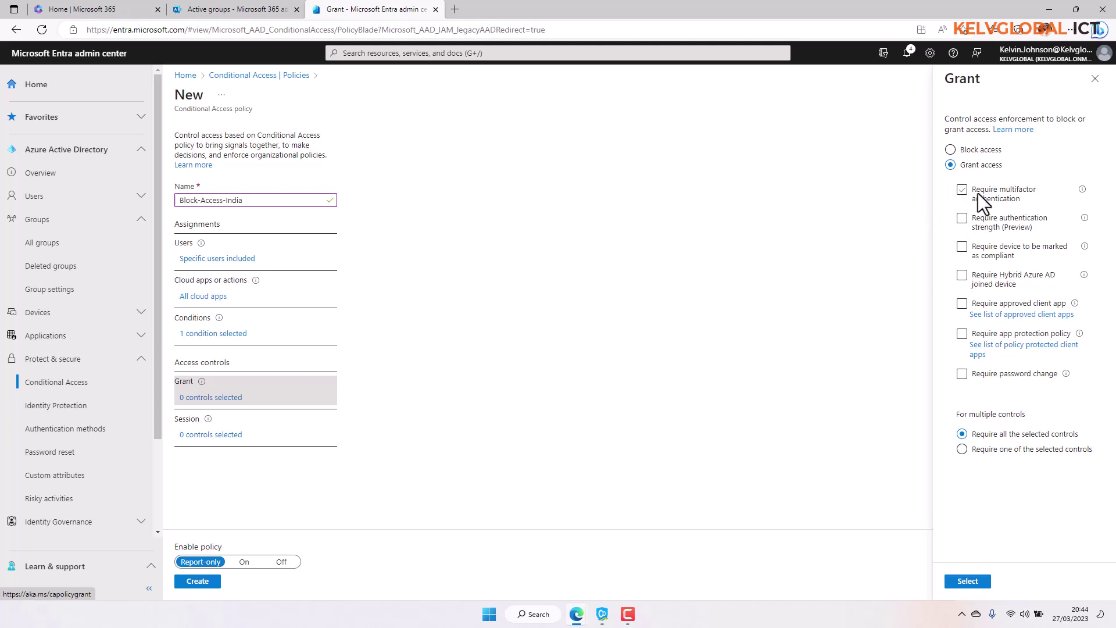
{"action": "left_click", "coordinate": [980, 151]}
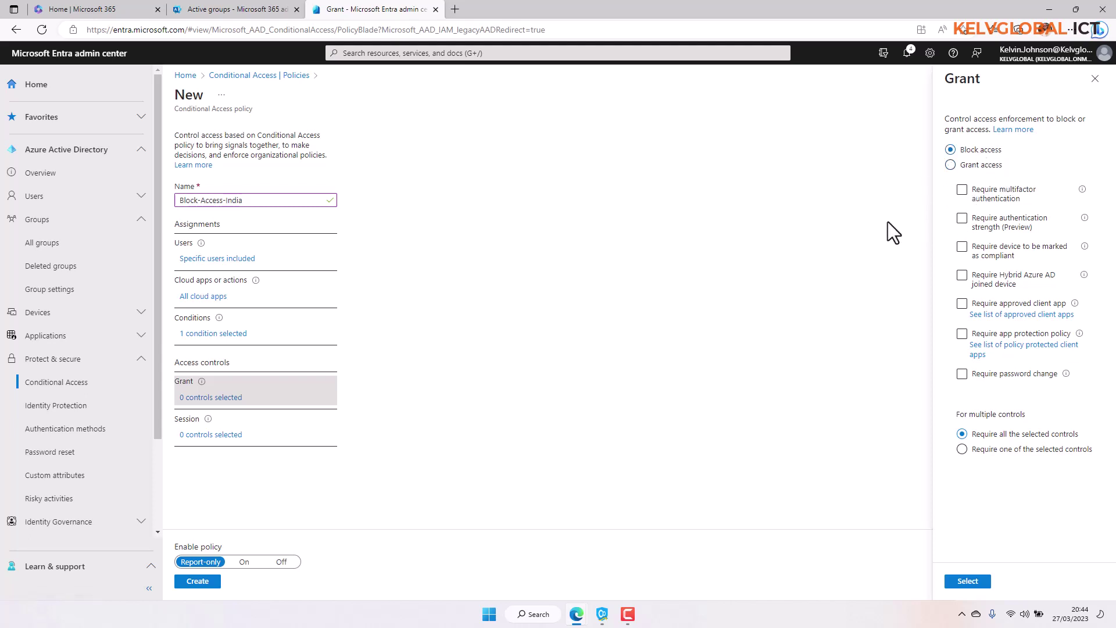
{"action": "left_click", "coordinate": [971, 582]}
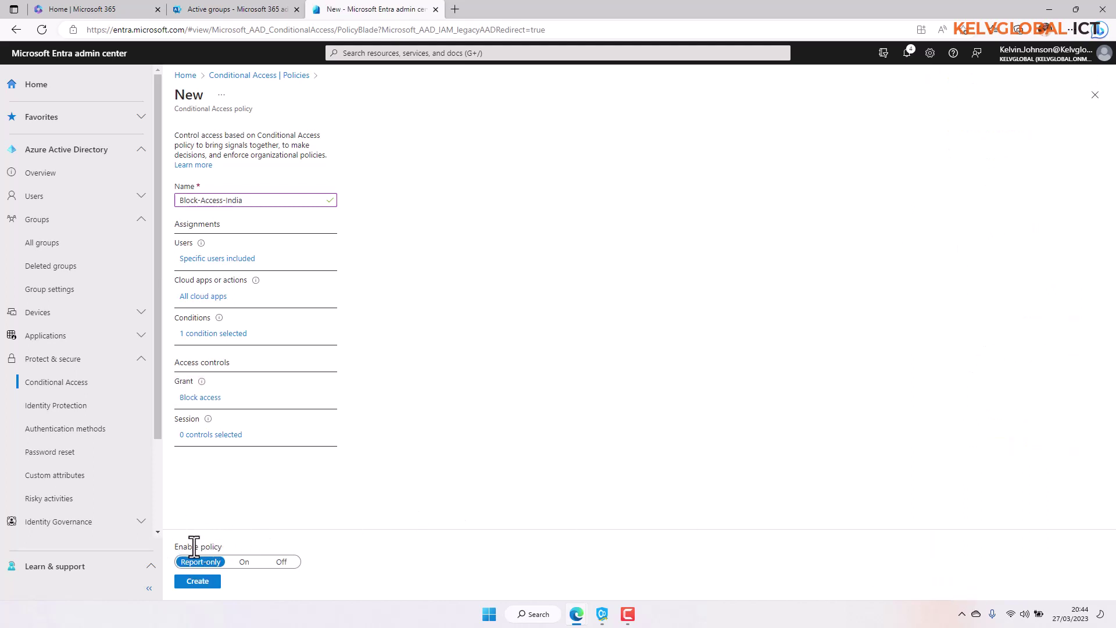
Create Block-Access-India with Enable policy On, then bring up the VPN connected to India, Mumbai.
{"action": "left_click", "coordinate": [244, 566]}
{"action": "left_click", "coordinate": [205, 585]}
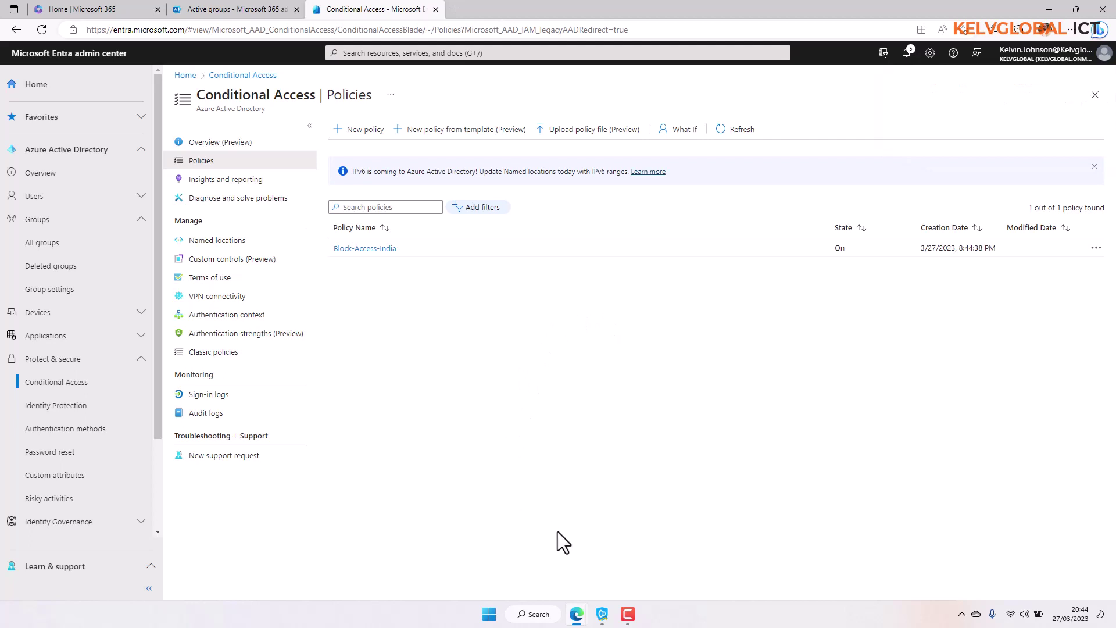
{"action": "left_click", "coordinate": [602, 614]}
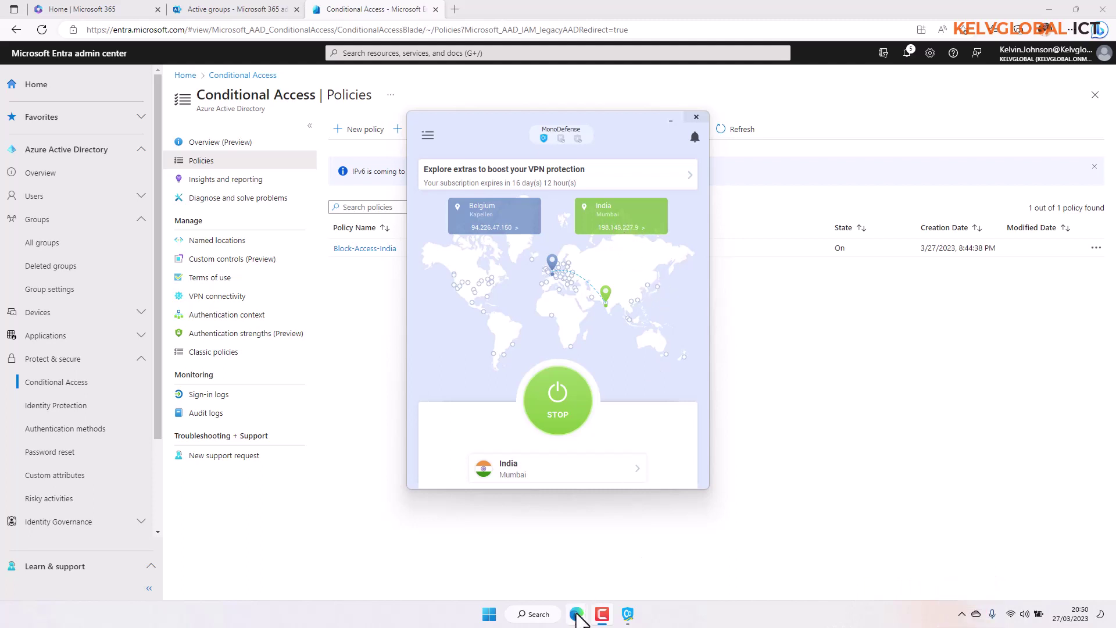
Sign in as the test user in the InPrivate window, reaching 'You cannot access this right now'.
{"action": "mouse_move", "coordinate": [605, 604]}
{"action": "left_click", "coordinate": [624, 563]}
{"action": "left_click", "coordinate": [491, 279]}
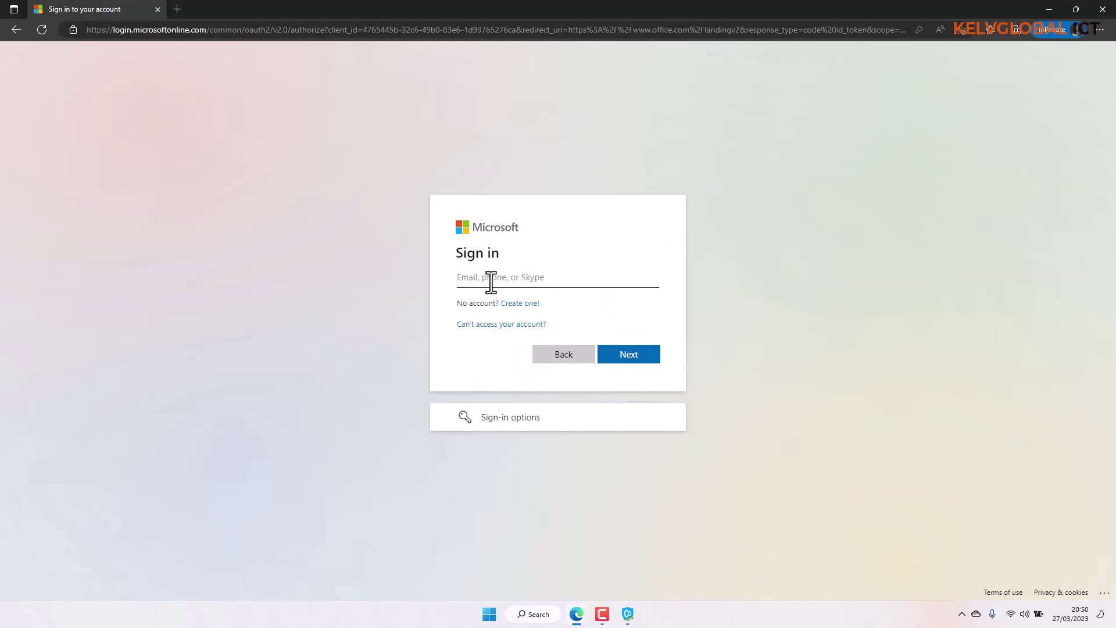
{"action": "key", "text": "ctrl+v"}
{"action": "left_click", "coordinate": [533, 263]}
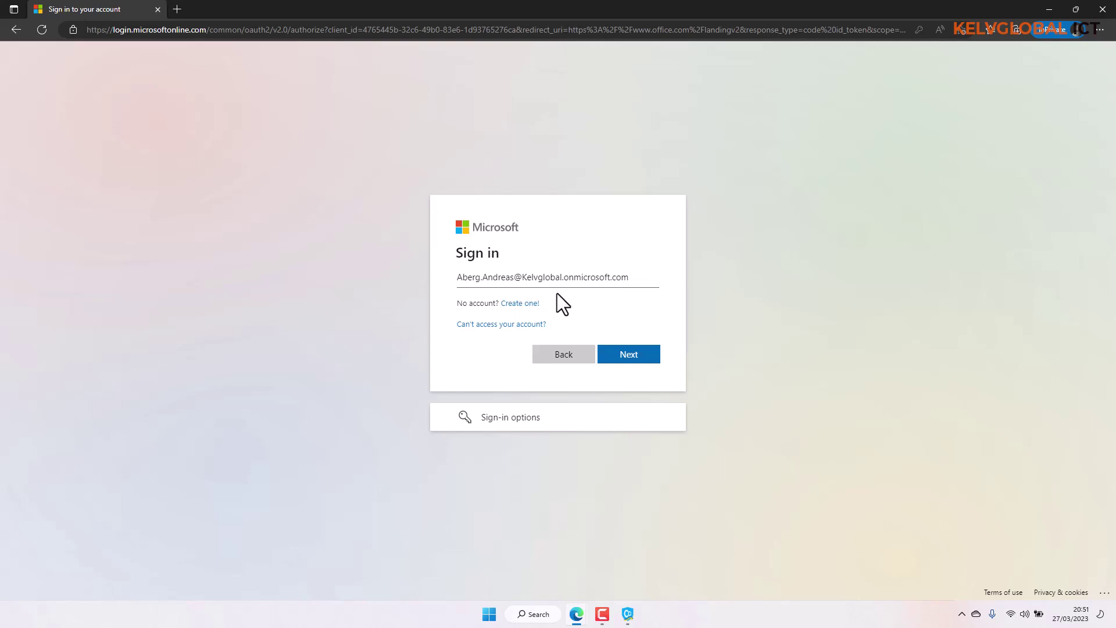
{"action": "left_click", "coordinate": [631, 356]}
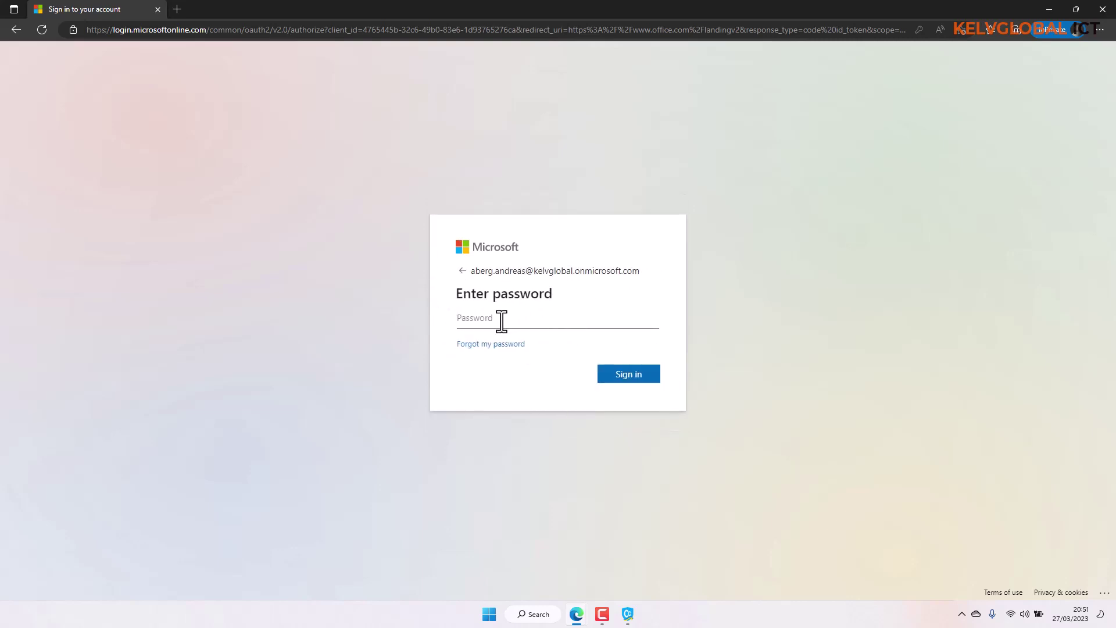
{"action": "left_click", "coordinate": [501, 319]}
{"action": "type", "text": "•••••••••"}
{"action": "left_click", "coordinate": [619, 377]}
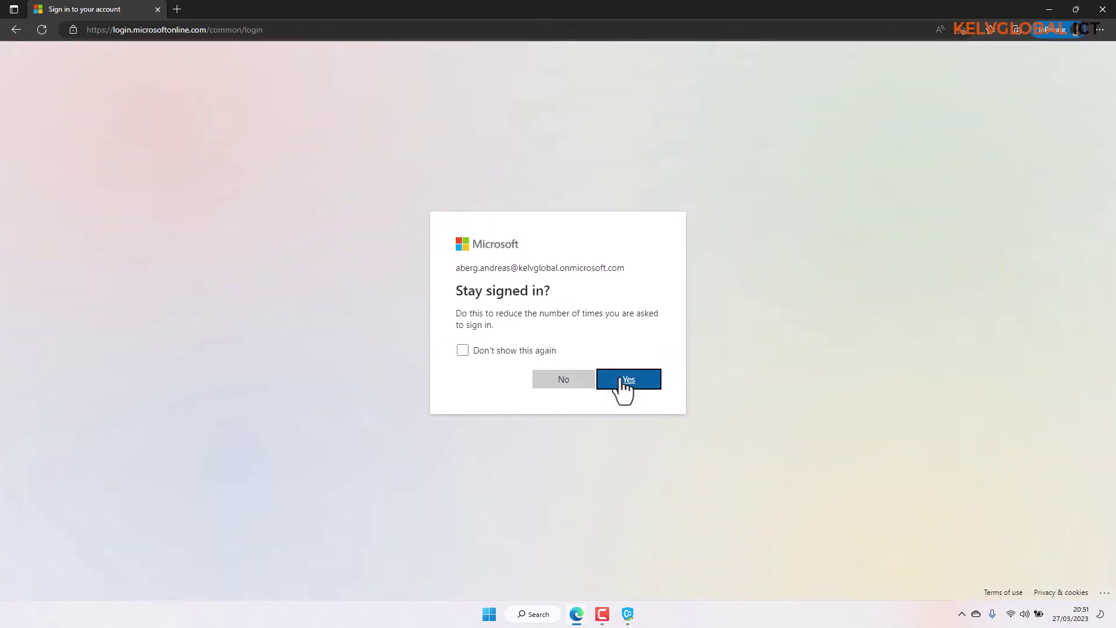
{"action": "left_click", "coordinate": [621, 378]}
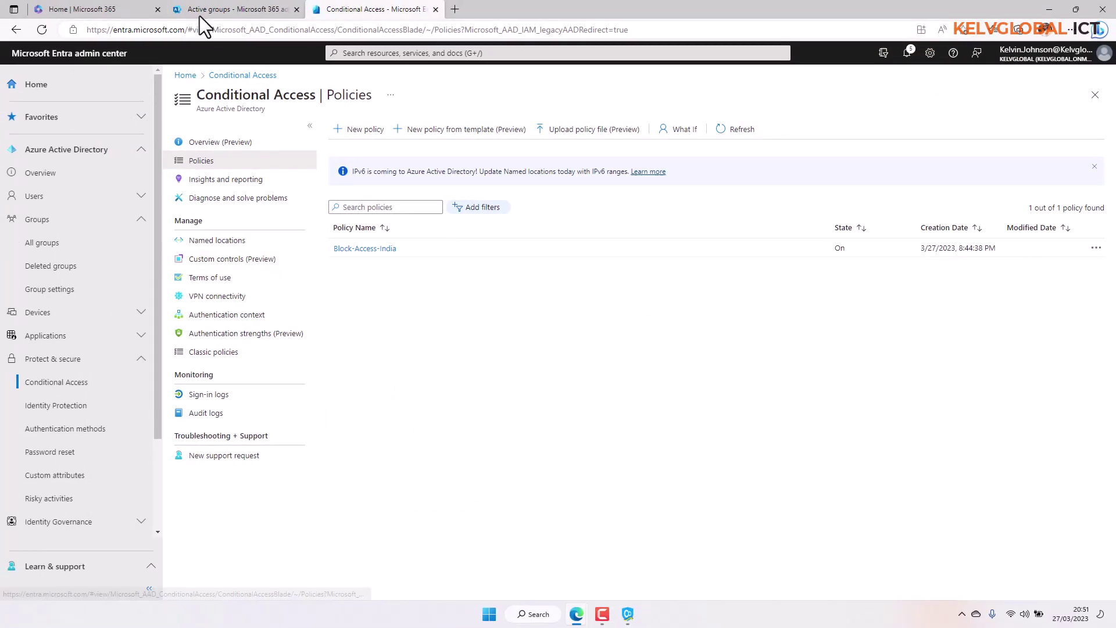
Open the first user's details from Active users in Microsoft 365 admin center.
{"action": "left_click", "coordinate": [200, 14]}
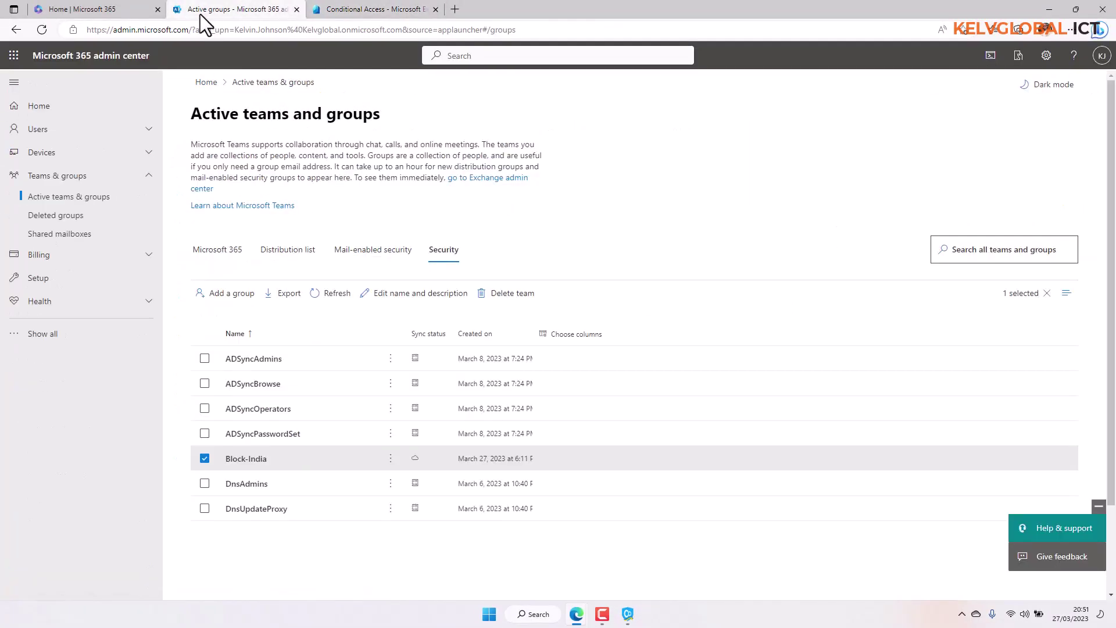
{"action": "left_click", "coordinate": [71, 134]}
{"action": "left_click", "coordinate": [71, 150]}
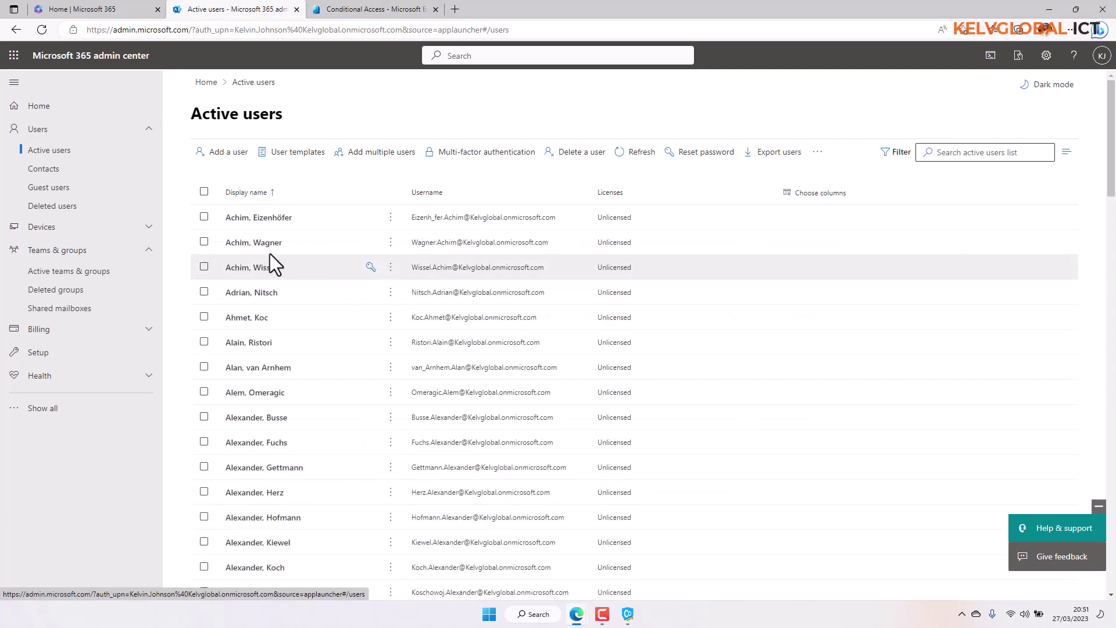
{"action": "left_click", "coordinate": [274, 219]}
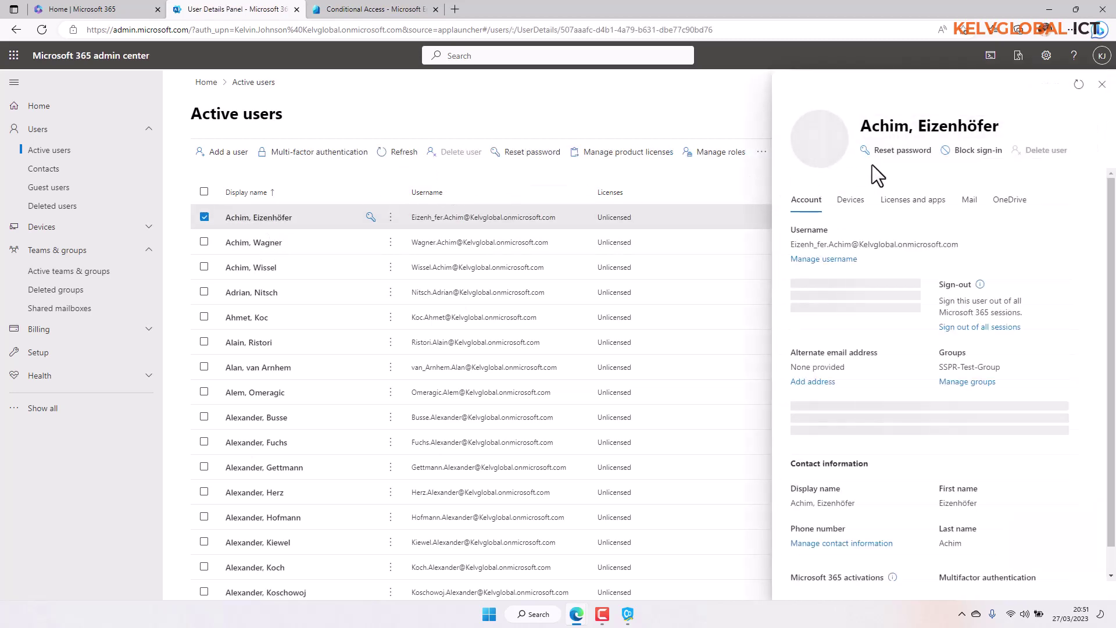
Reset that user's password to a new typed password, then select their username to copy.
{"action": "left_click", "coordinate": [898, 153]}
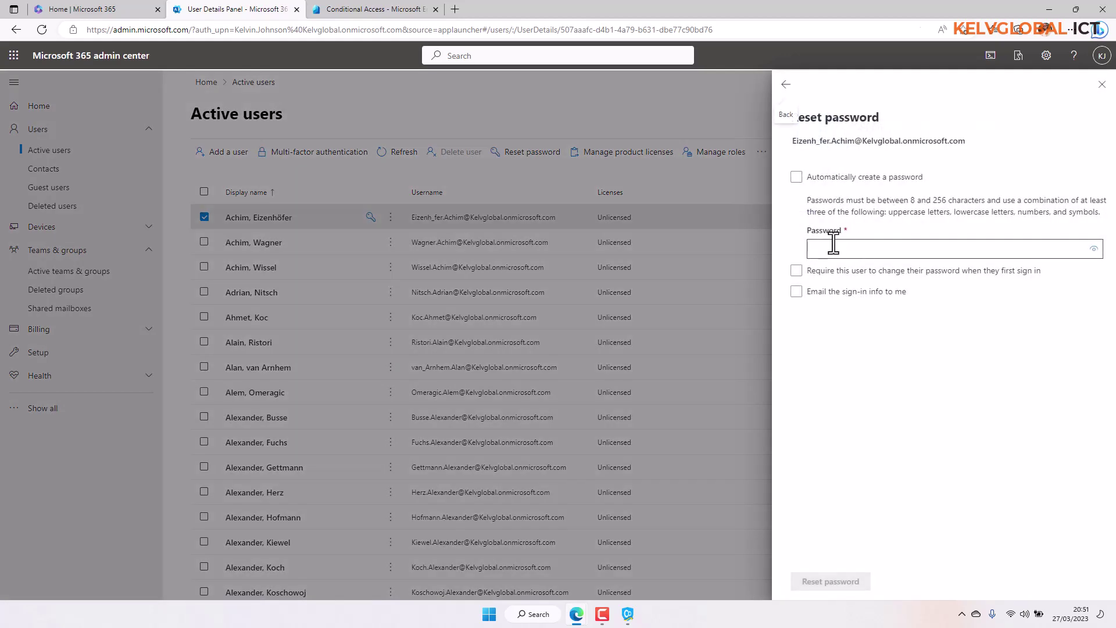
{"action": "left_click", "coordinate": [833, 245]}
{"action": "key", "text": "ctrl+v"}
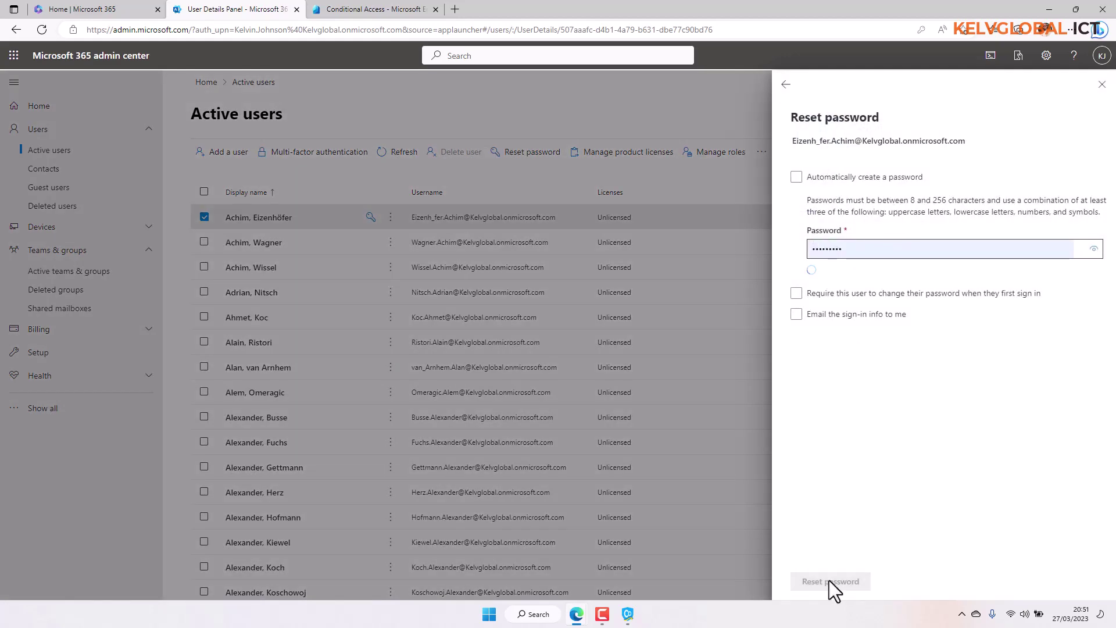
{"action": "double_click", "coordinate": [854, 249]}
{"action": "type", "text": "Password1"}
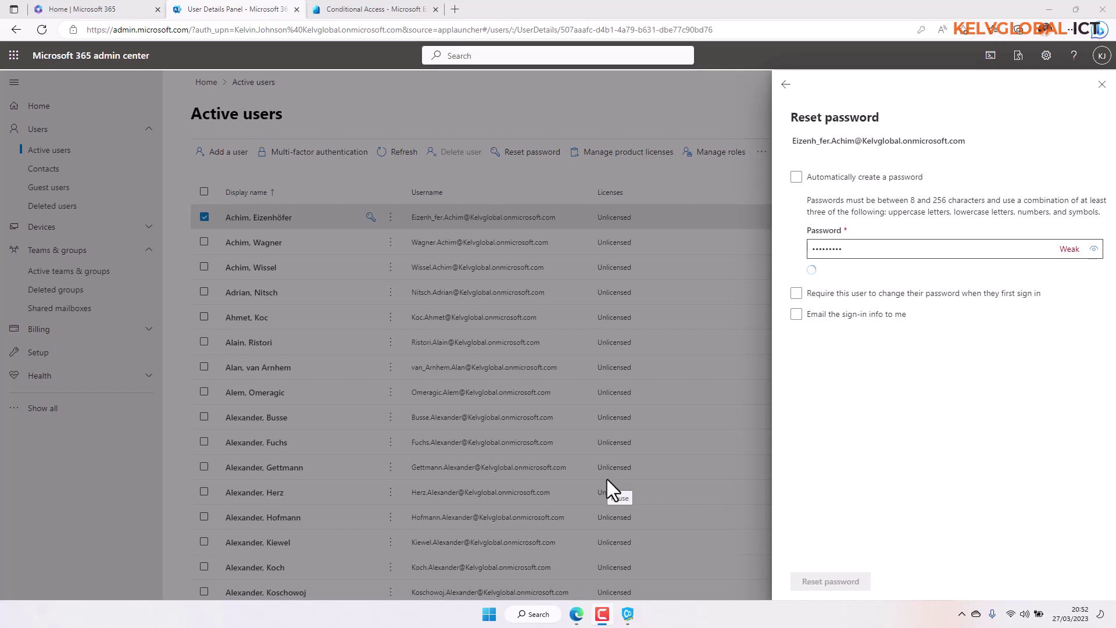
{"action": "left_click", "coordinate": [831, 582]}
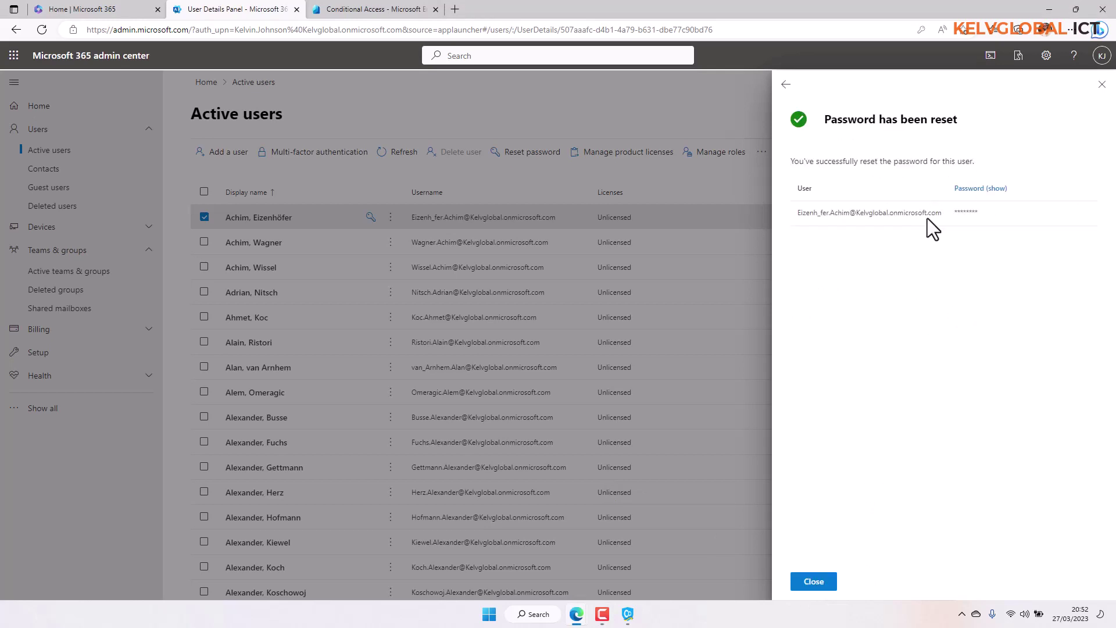
{"action": "left_click_drag", "start_coordinate": [943, 214], "coordinate": [797, 218]}
{"action": "key", "text": "ctrl+c"}
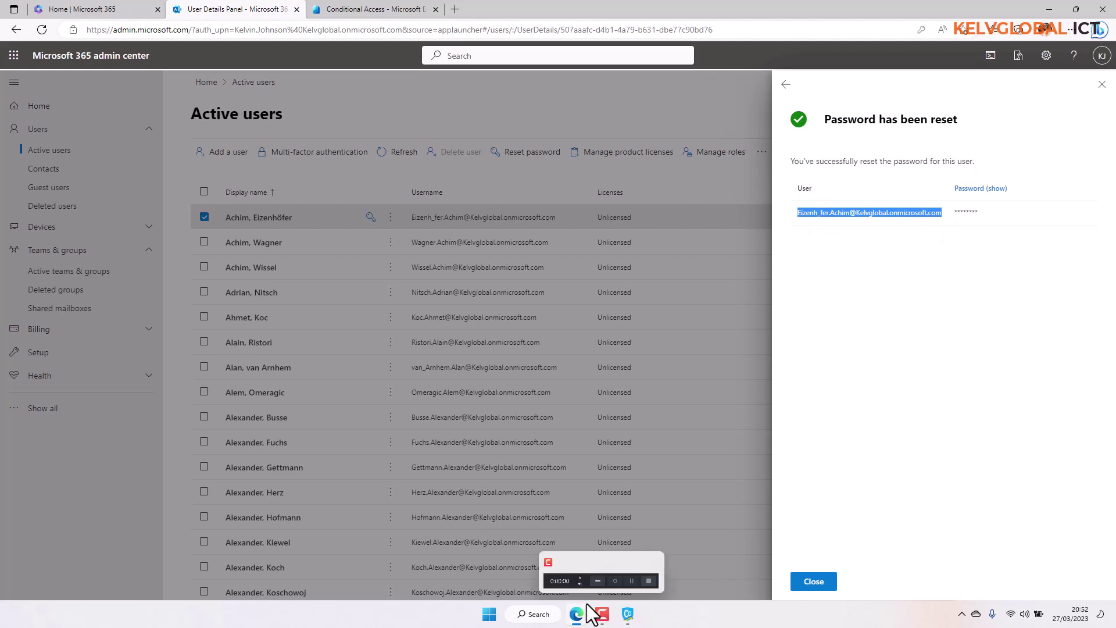
Trim the private window's address to login.microsoftonline.com and load it.
{"action": "mouse_move", "coordinate": [576, 608]}
{"action": "left_click", "coordinate": [623, 553]}
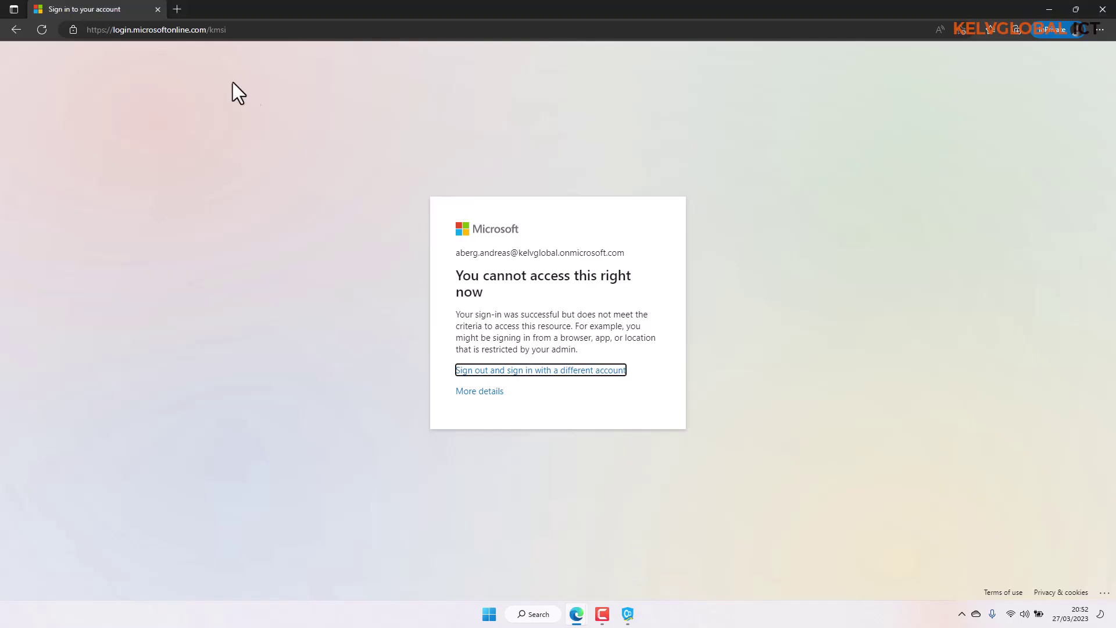
{"action": "left_click", "coordinate": [242, 30]}
{"action": "left_click_drag", "start_coordinate": [242, 29], "coordinate": [208, 30]}
{"action": "key", "text": "BackSpace"}
{"action": "key", "text": "Return"}
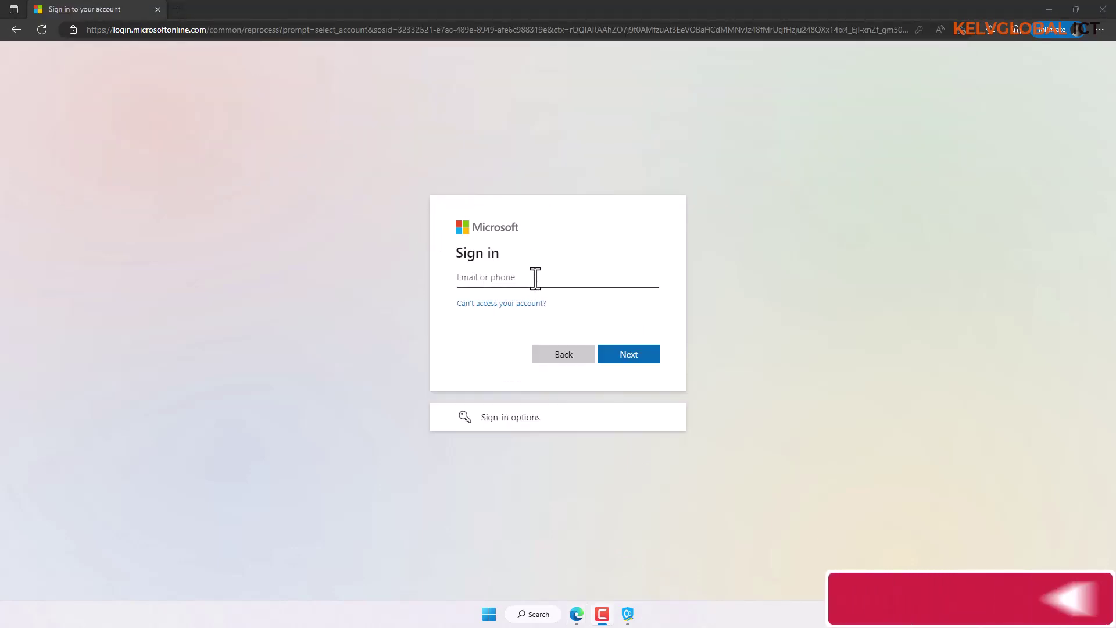
Sign in as the reset user with the new password over the India VPN, reaching Authenticator setup.
{"action": "left_click", "coordinate": [535, 278]}
{"action": "key", "text": "ctrl+v"}
{"action": "left_click", "coordinate": [622, 245]}
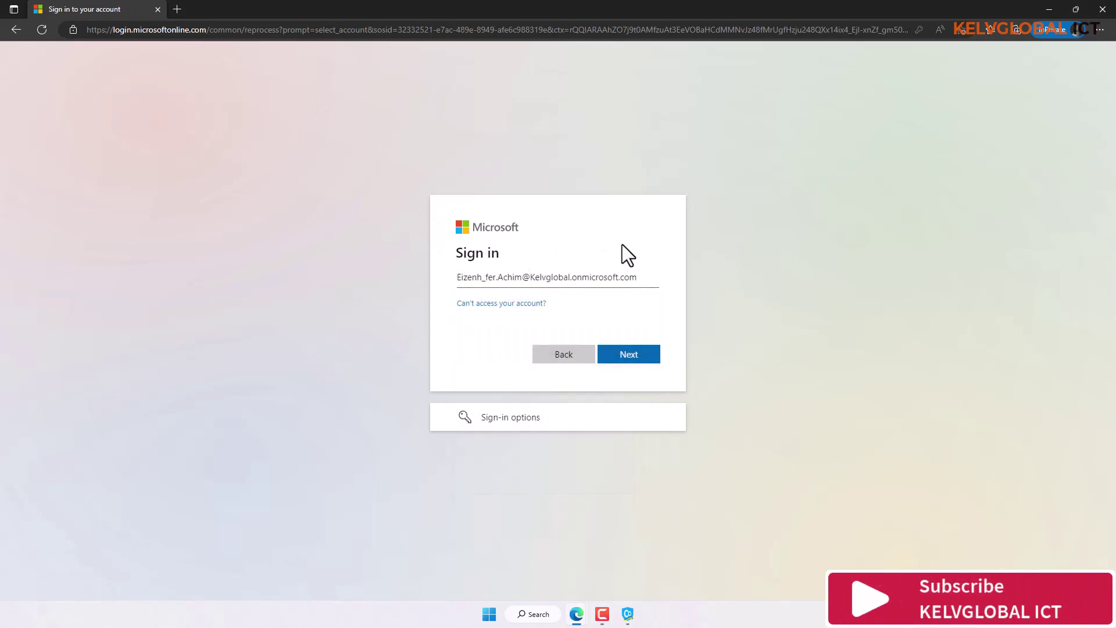
{"action": "left_click", "coordinate": [624, 357]}
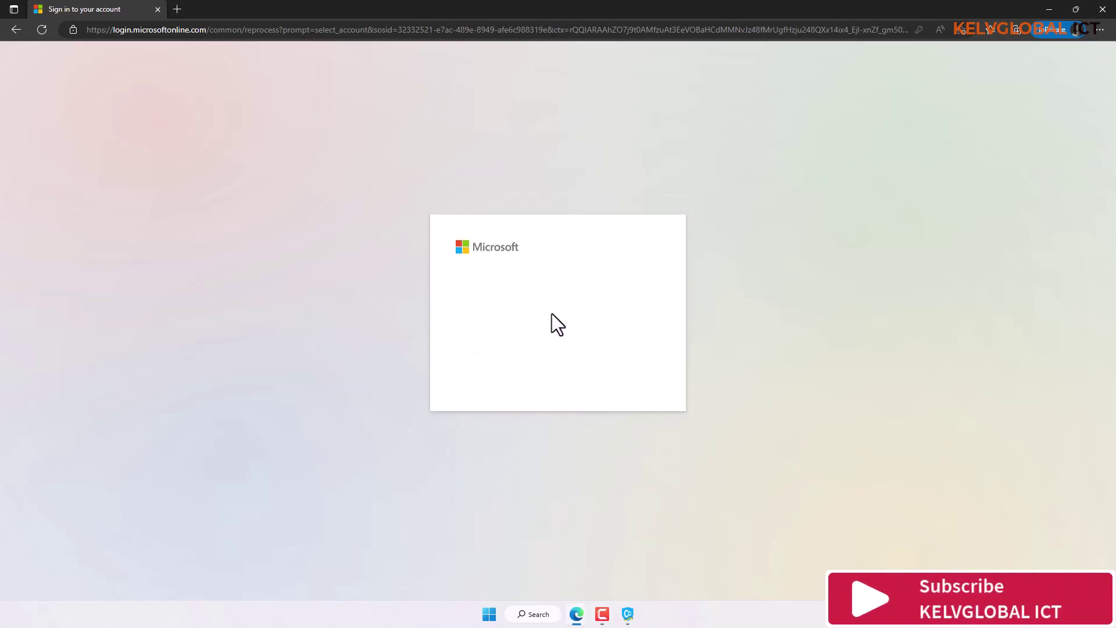
{"action": "type", "text": "••••"}
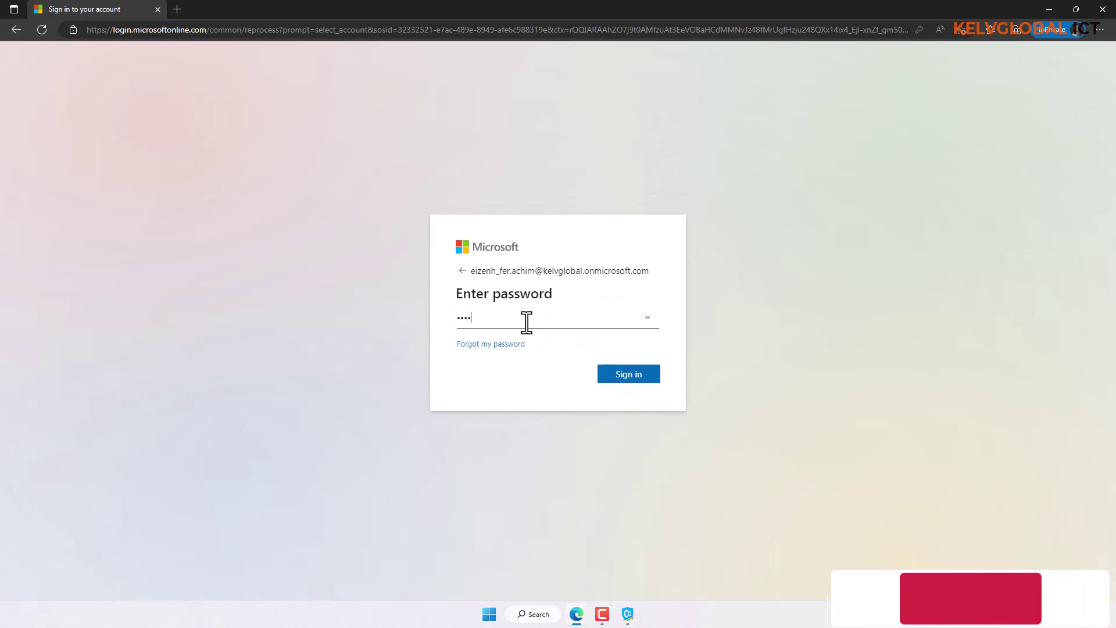
{"action": "type", "text": "•••••"}
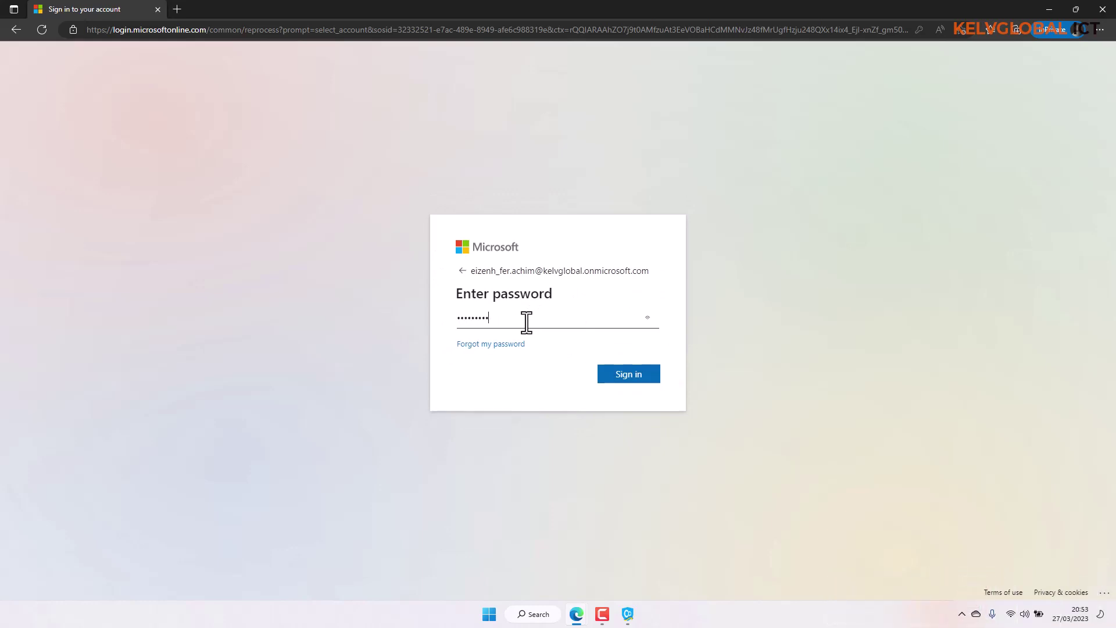
{"action": "left_click", "coordinate": [628, 614]}
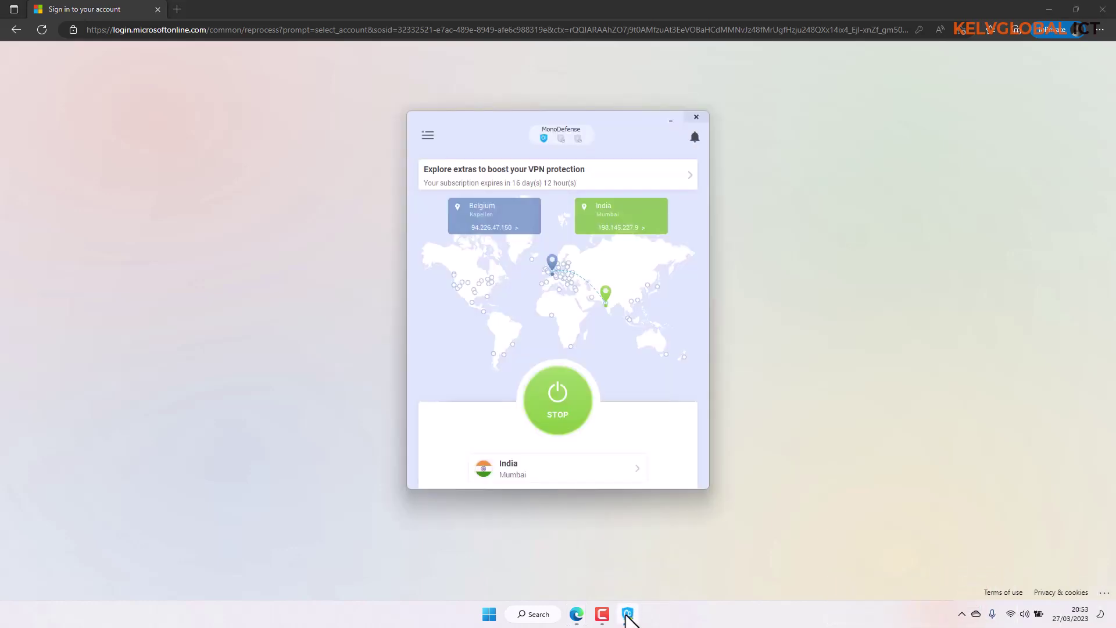
{"action": "left_click", "coordinate": [756, 358]}
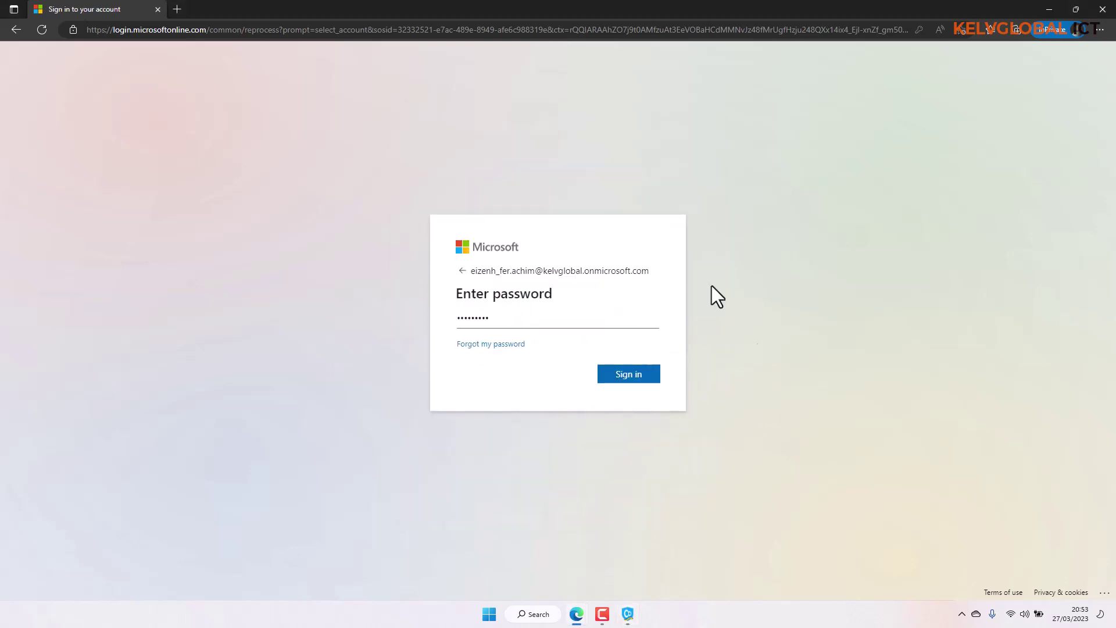
{"action": "left_click", "coordinate": [622, 376]}
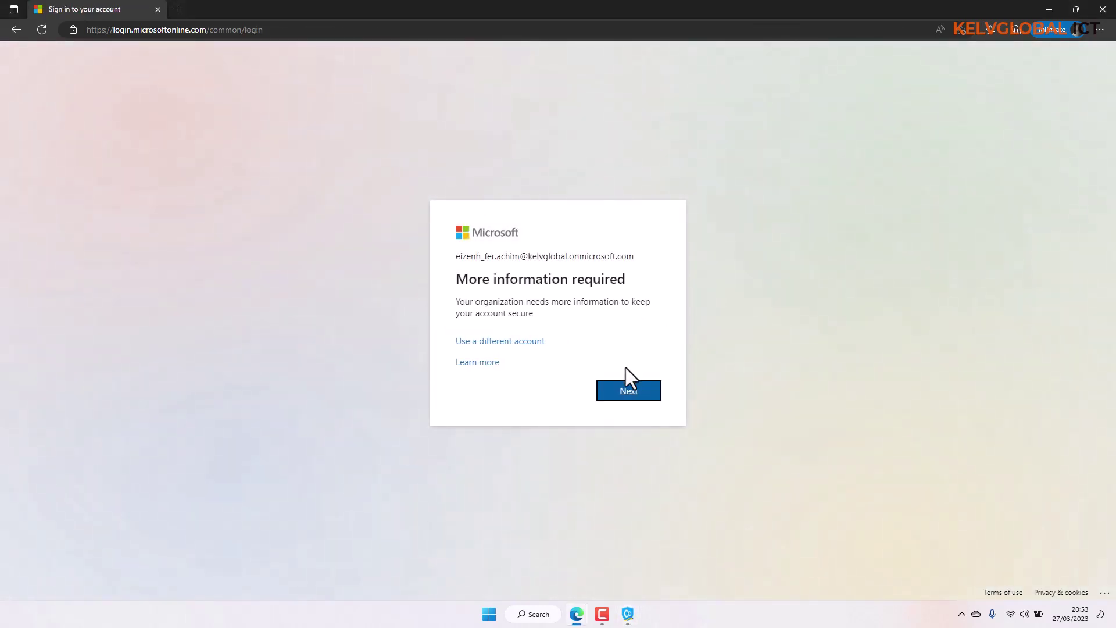
{"action": "left_click", "coordinate": [625, 391]}
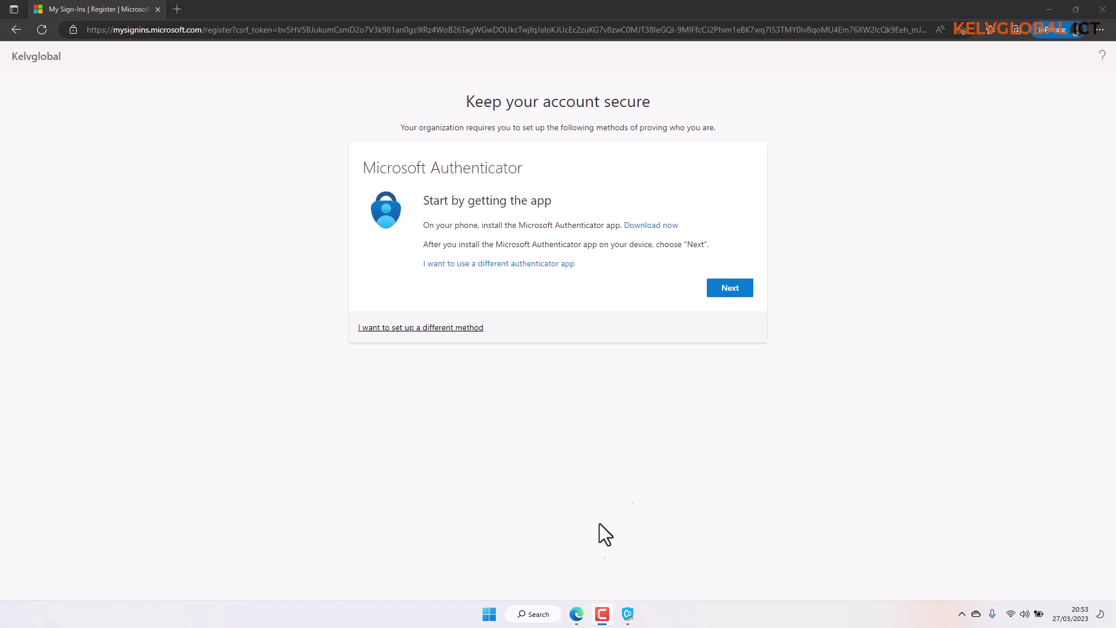
Bring the admin browser window back and return to the Conditional Access policies list.
{"action": "mouse_move", "coordinate": [576, 613]}
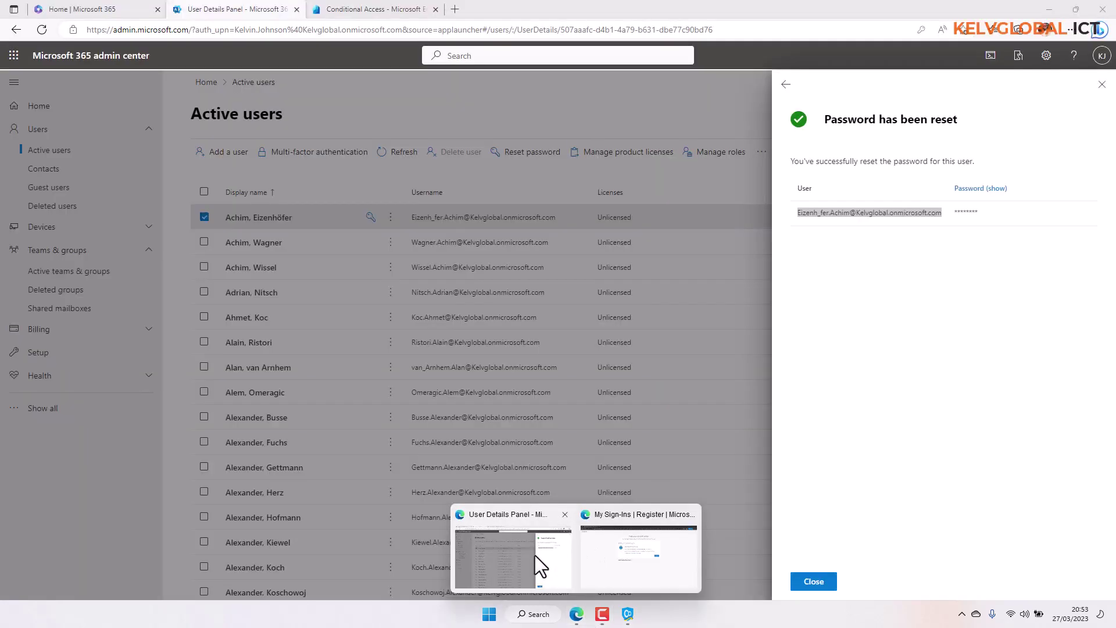
{"action": "left_click", "coordinate": [535, 556]}
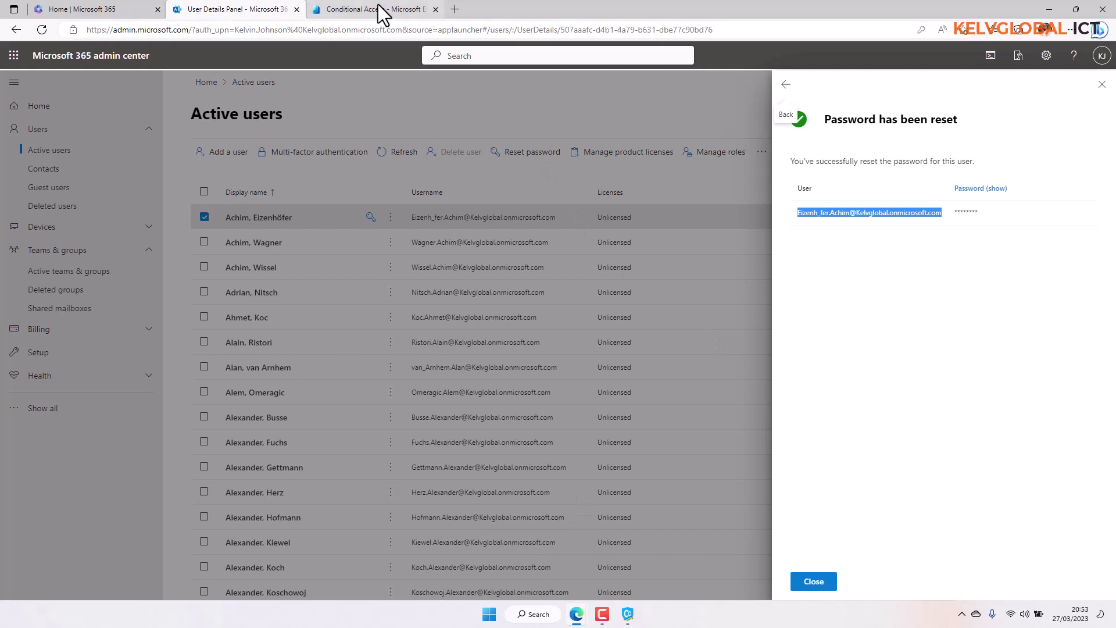
{"action": "left_click", "coordinate": [378, 11]}
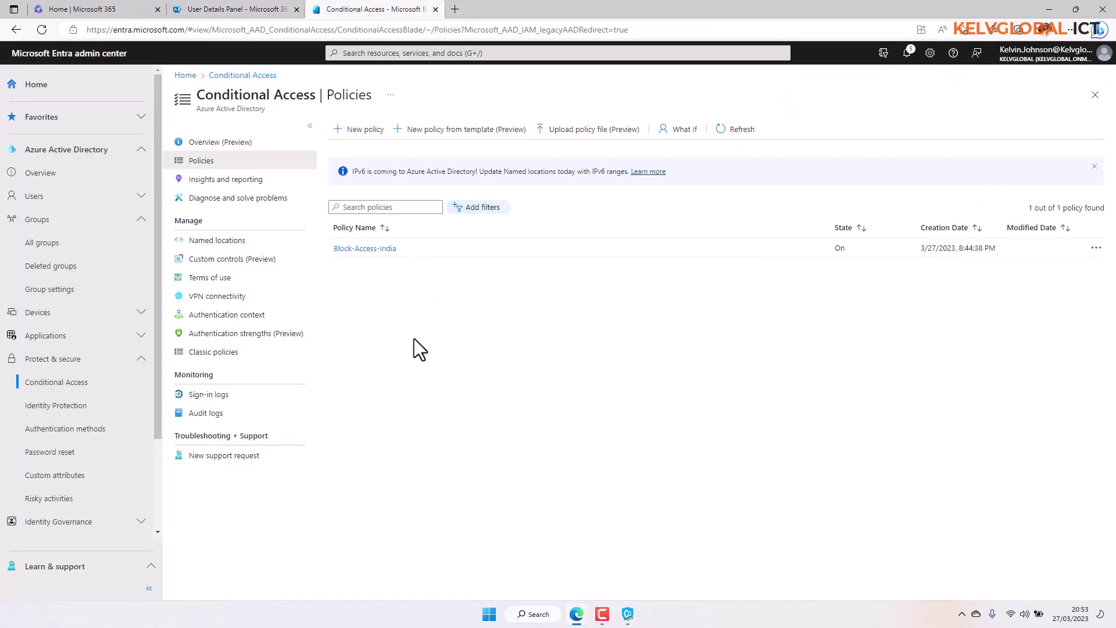